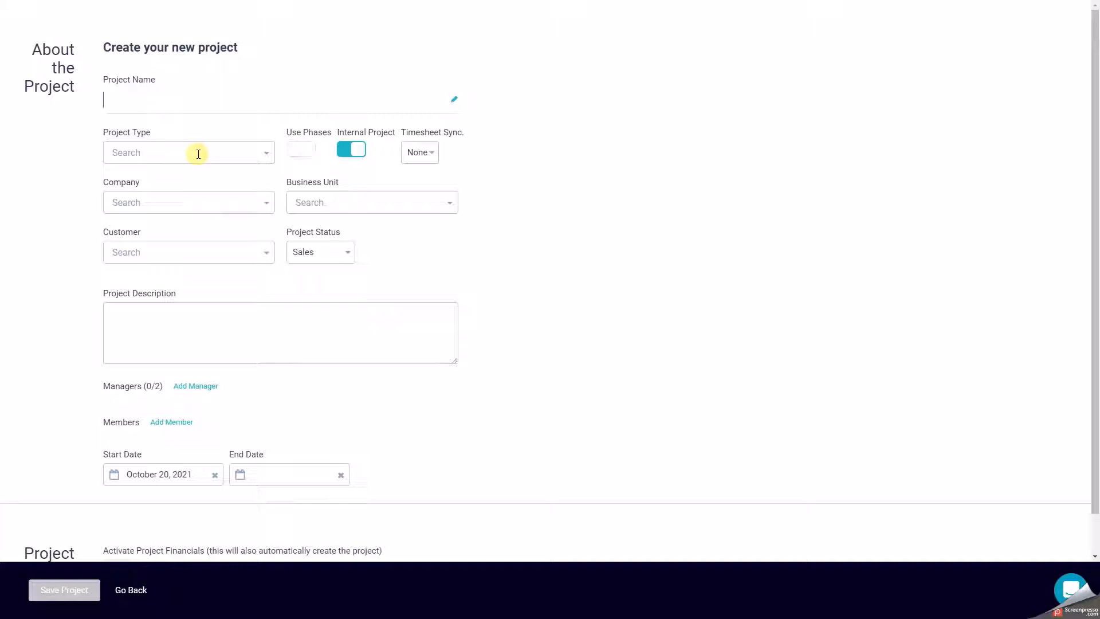
Name the new project Demo Project and create a new project type called Demo for it.
type("Demo Project")
left_click(199, 154)
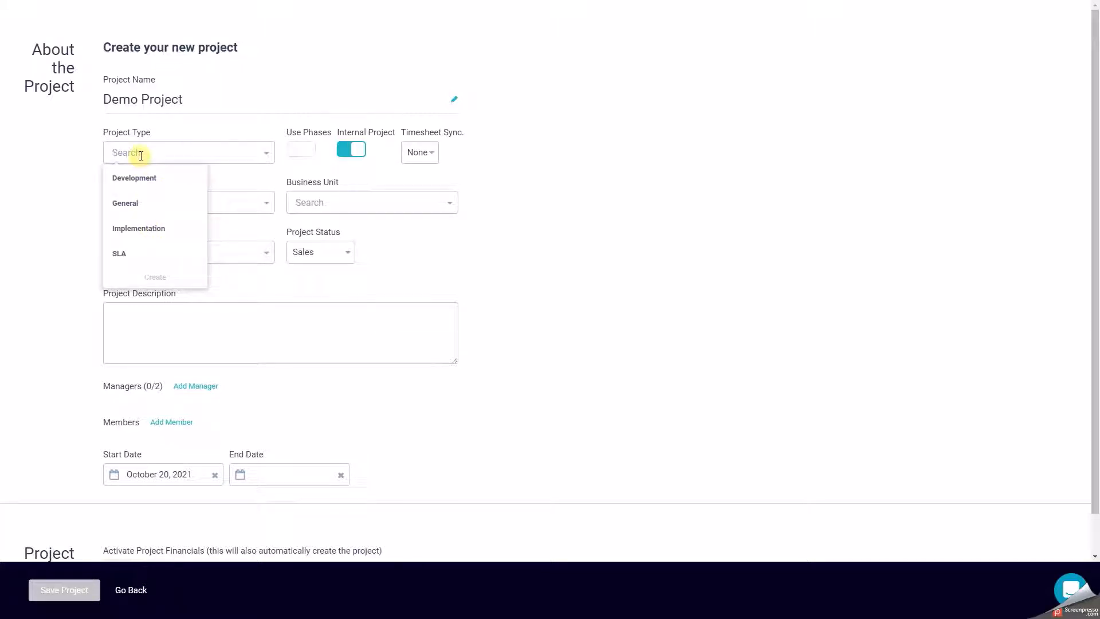
type("Demo")
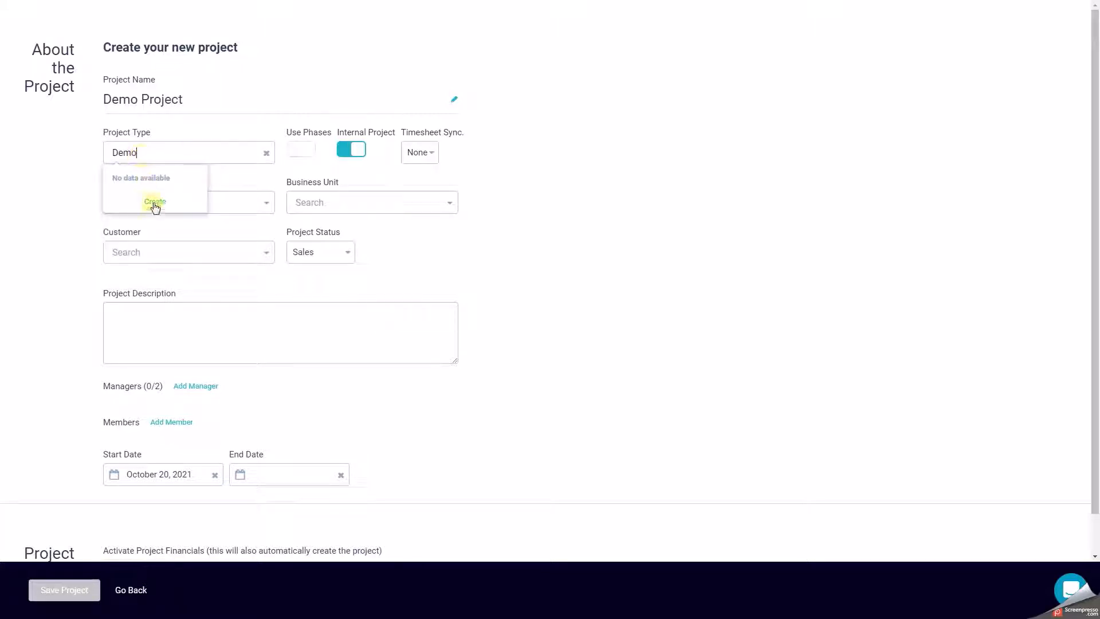
left_click(155, 204)
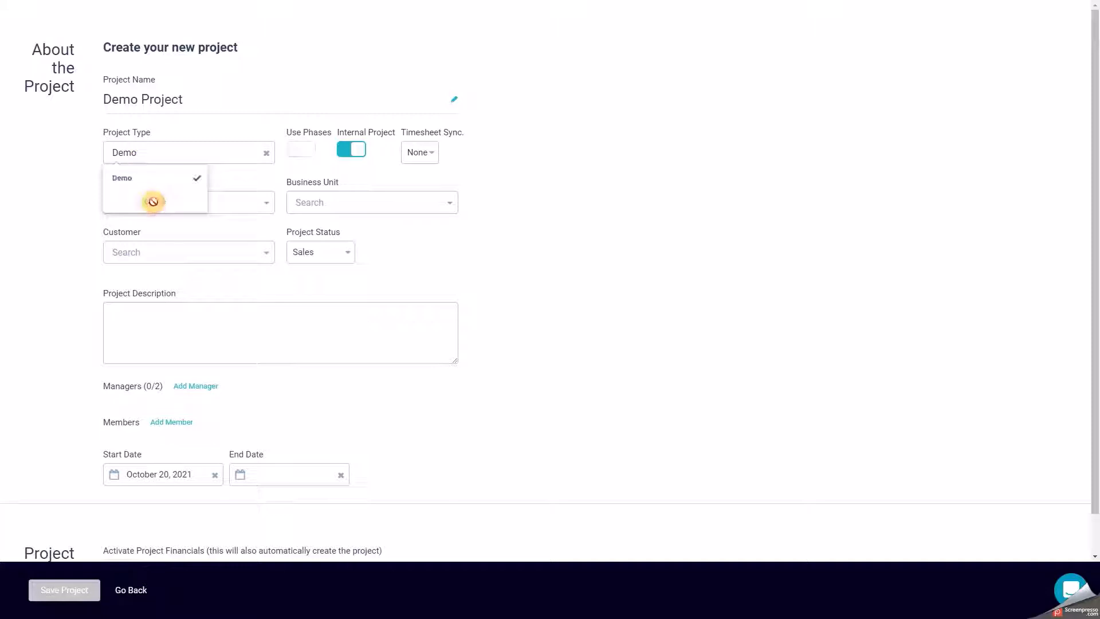
left_click(233, 176)
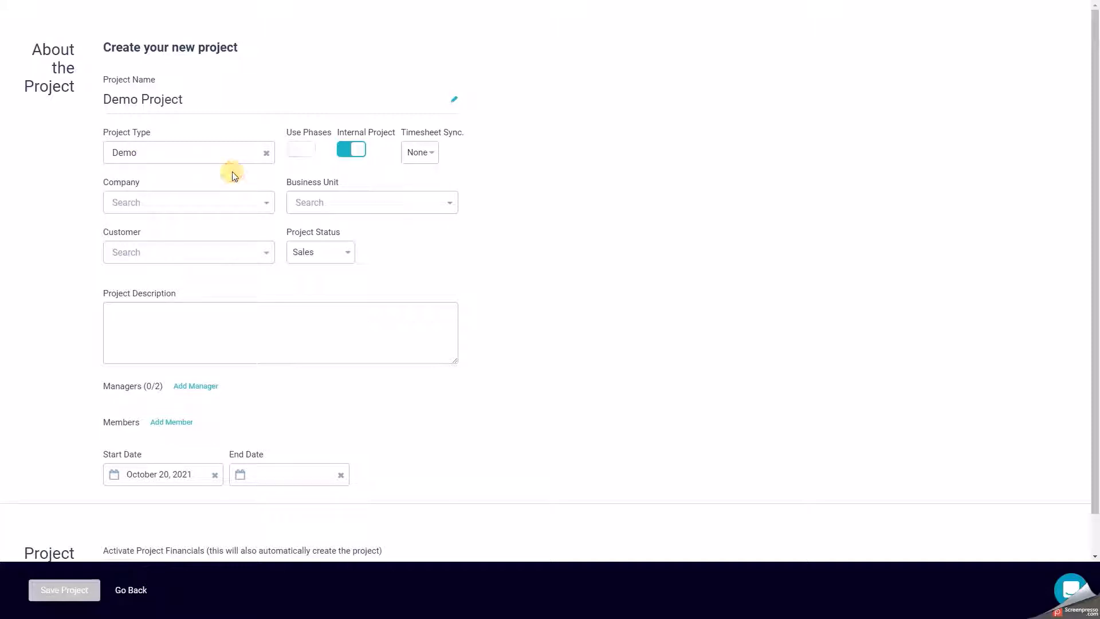
left_click(300, 154)
left_click(299, 153)
left_click(347, 154)
left_click(348, 154)
left_click(438, 152)
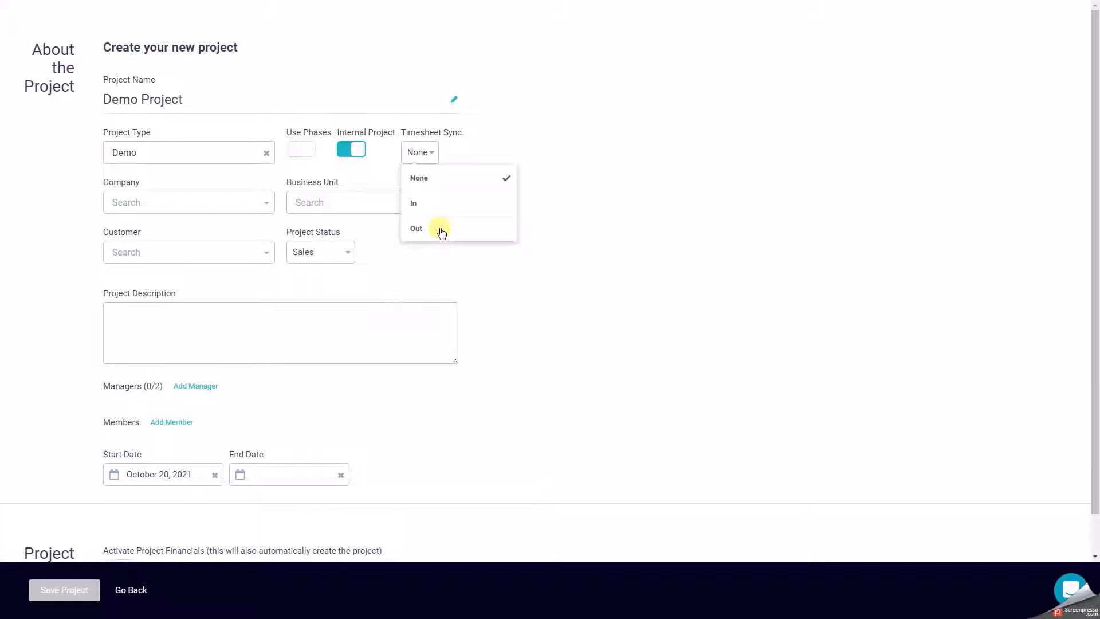
Assign the project to the company BitSoftware - Produs and the Development business unit.
left_click(184, 206)
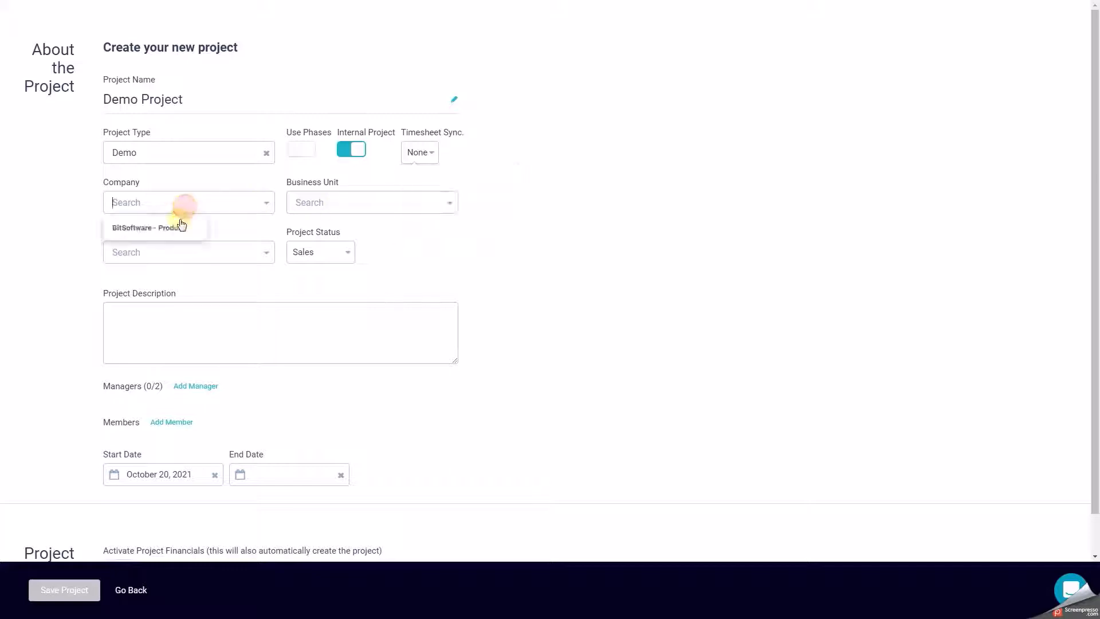
left_click(179, 226)
left_click(329, 207)
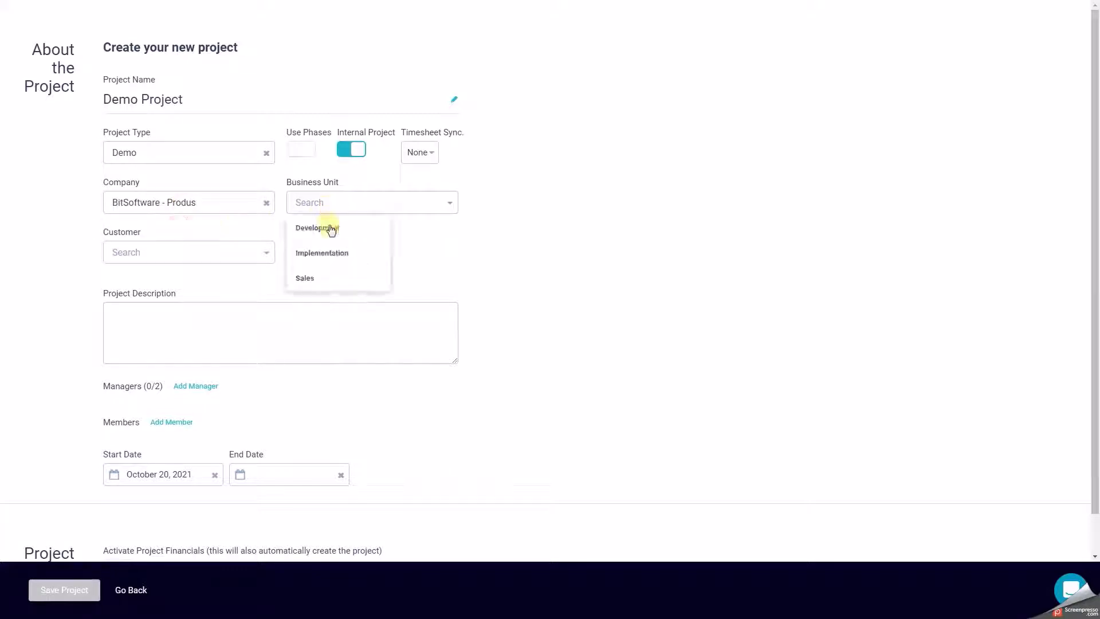
left_click(329, 232)
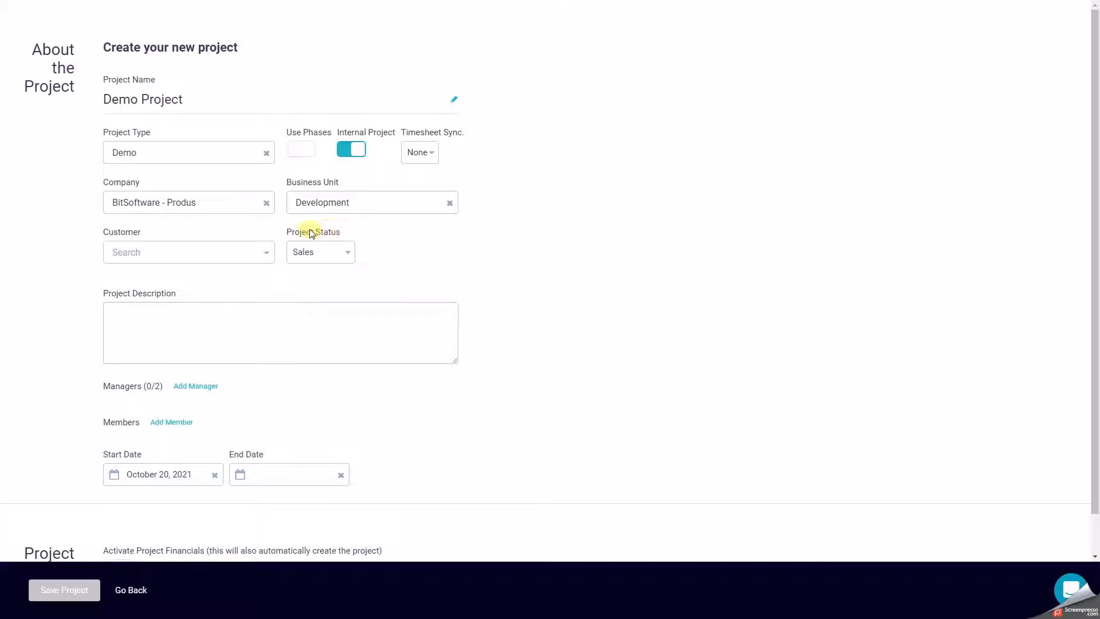
Set the customer to Demo Customer and the project status to Open.
left_click(204, 252)
left_click(180, 278)
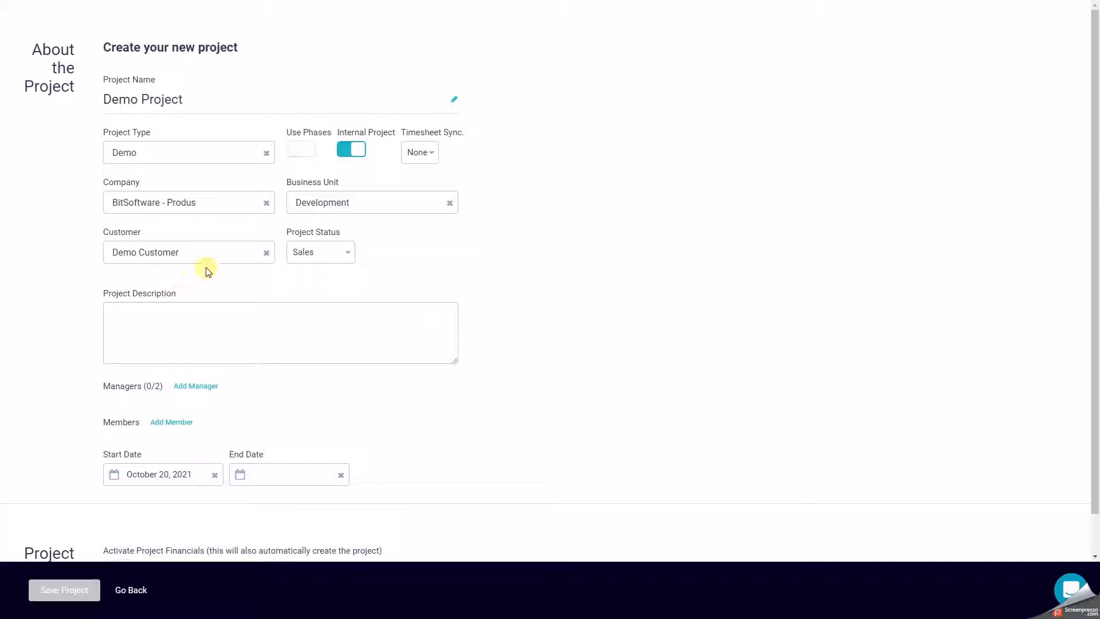
left_click(342, 255)
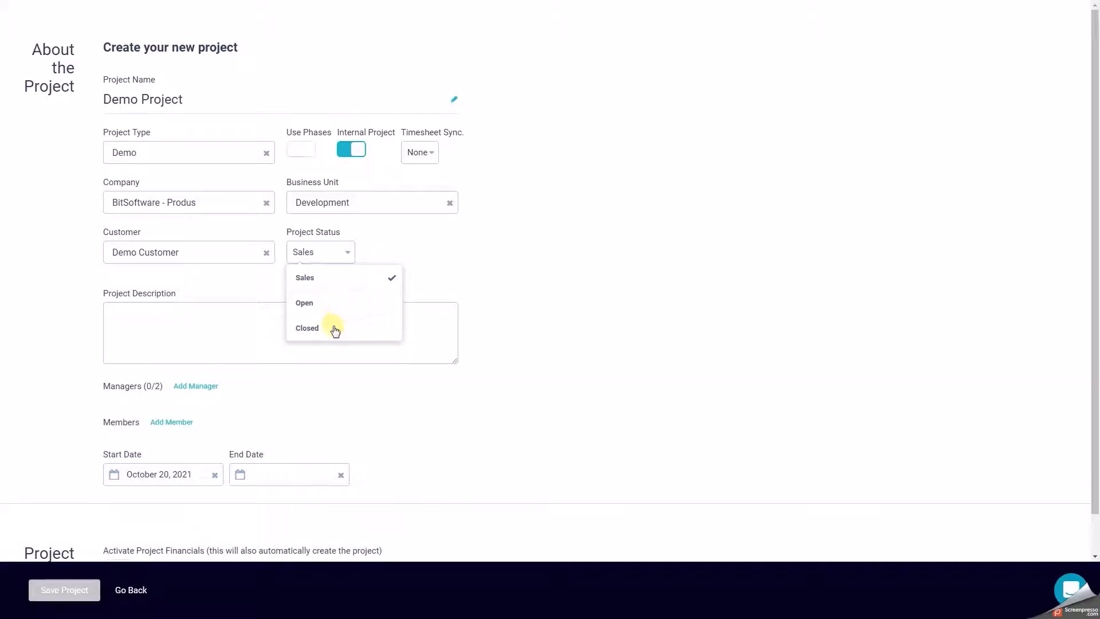
left_click(337, 304)
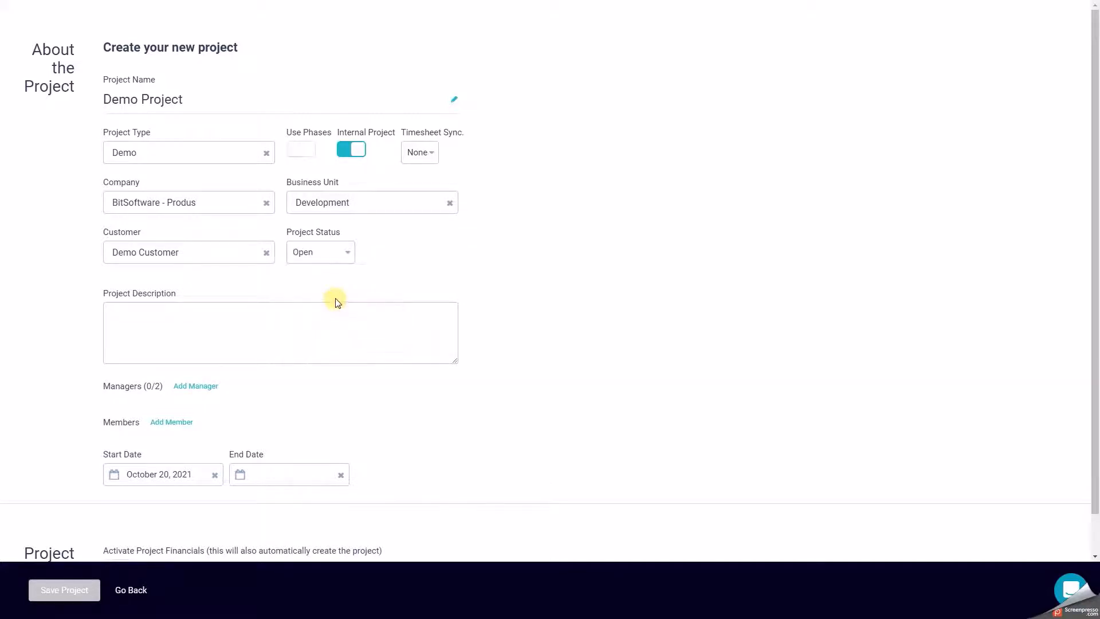
Set the project's end date to December 31, 2021.
scroll(334, 300, "down", 1)
left_click(261, 430)
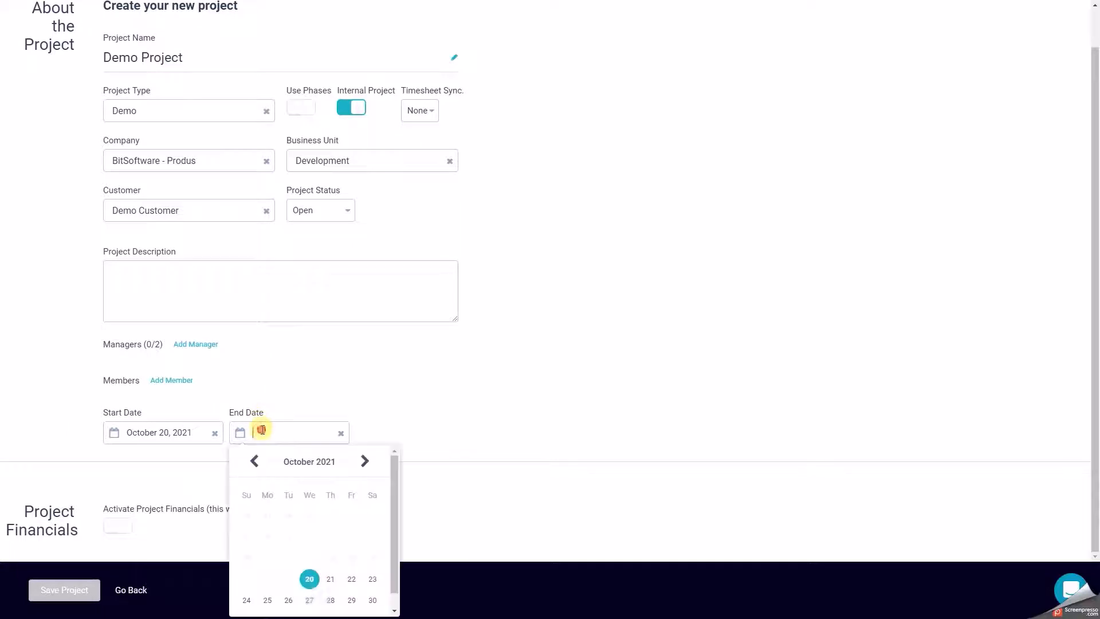
left_click(310, 462)
scroll(298, 439, "down", 3)
left_click(295, 438)
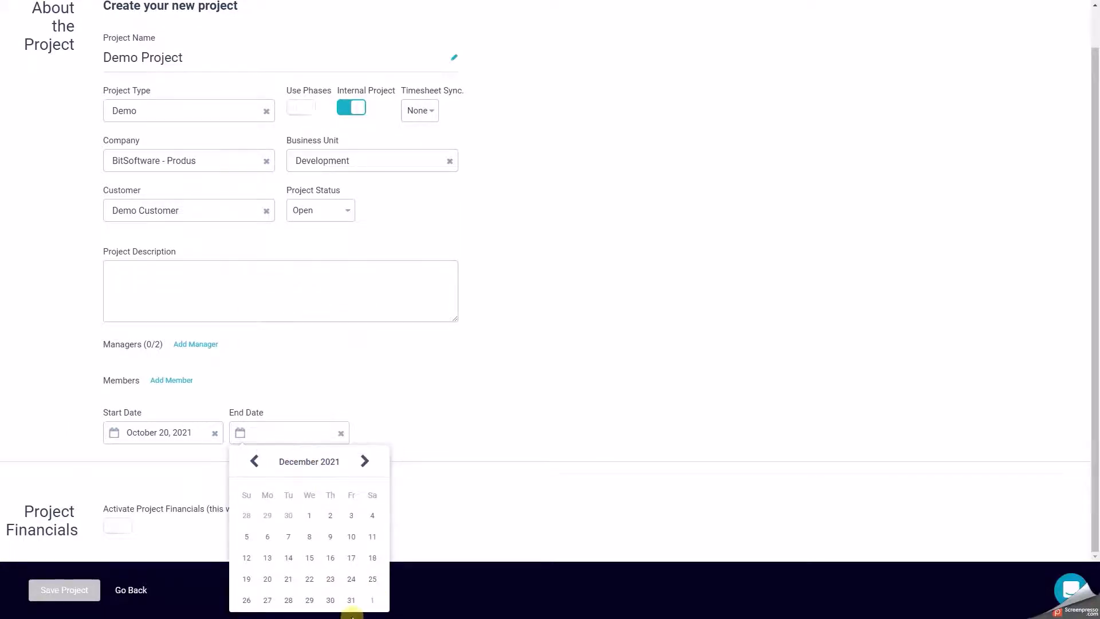
left_click(351, 599)
Add the part-time consultant as project manager and the full-time manager and web developer as member, and save the project.
left_click(202, 344)
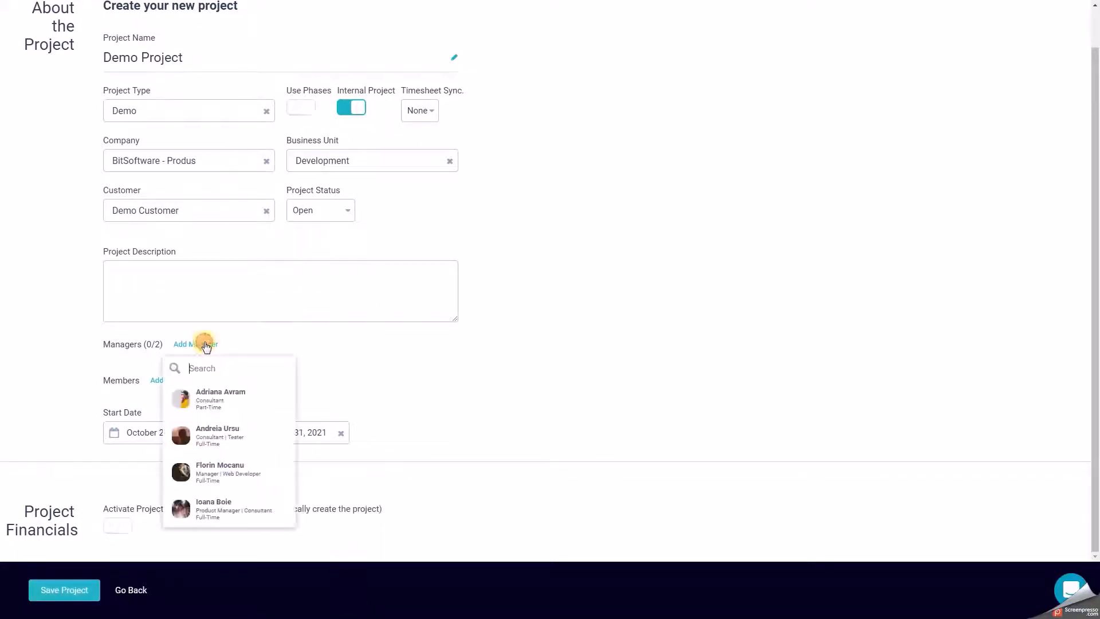
left_click(208, 389)
left_click(187, 426)
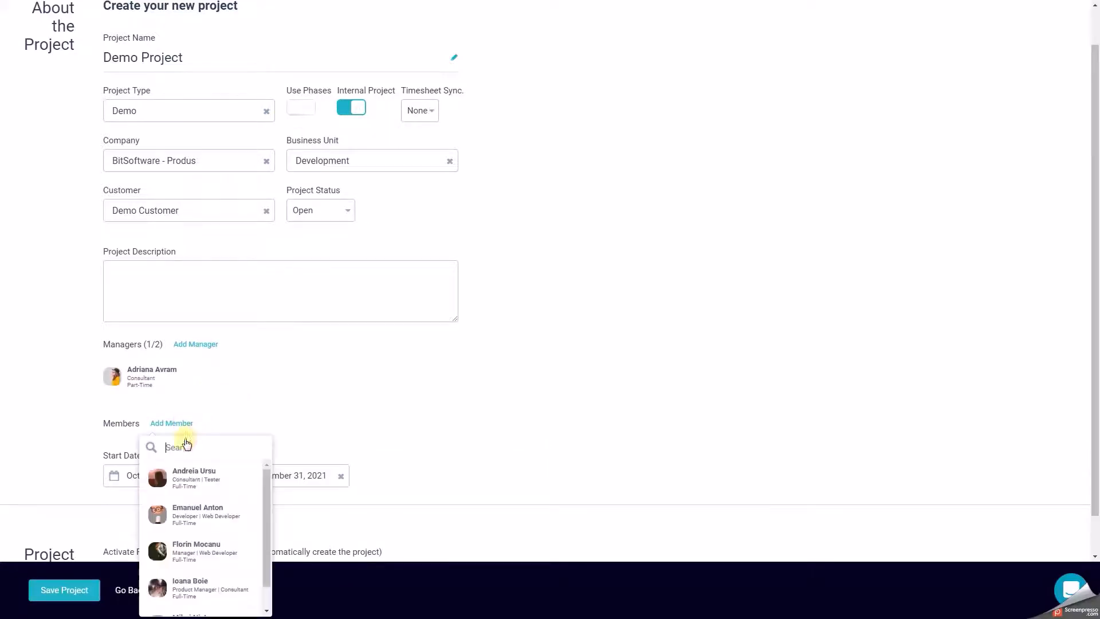
left_click(192, 547)
left_click(312, 415)
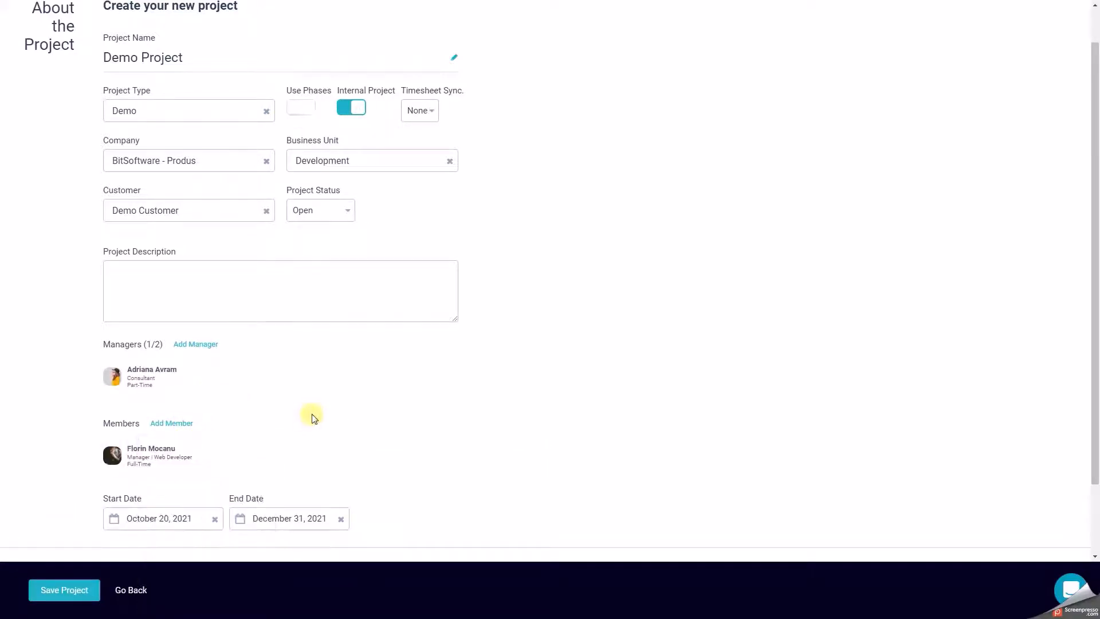
scroll(312, 417, "down", 2)
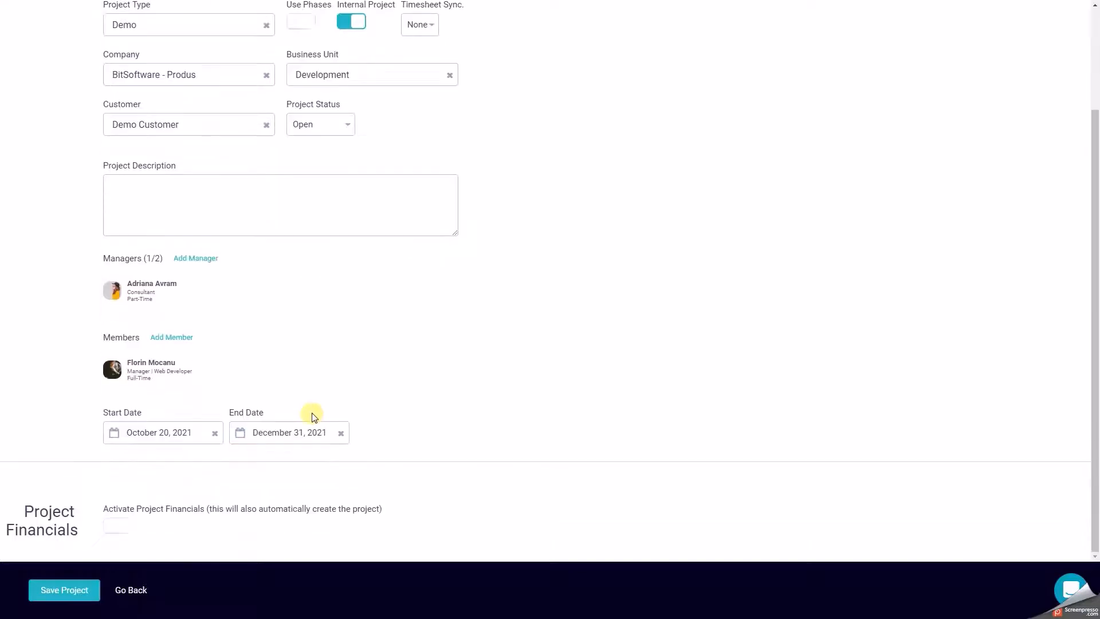
left_click(82, 590)
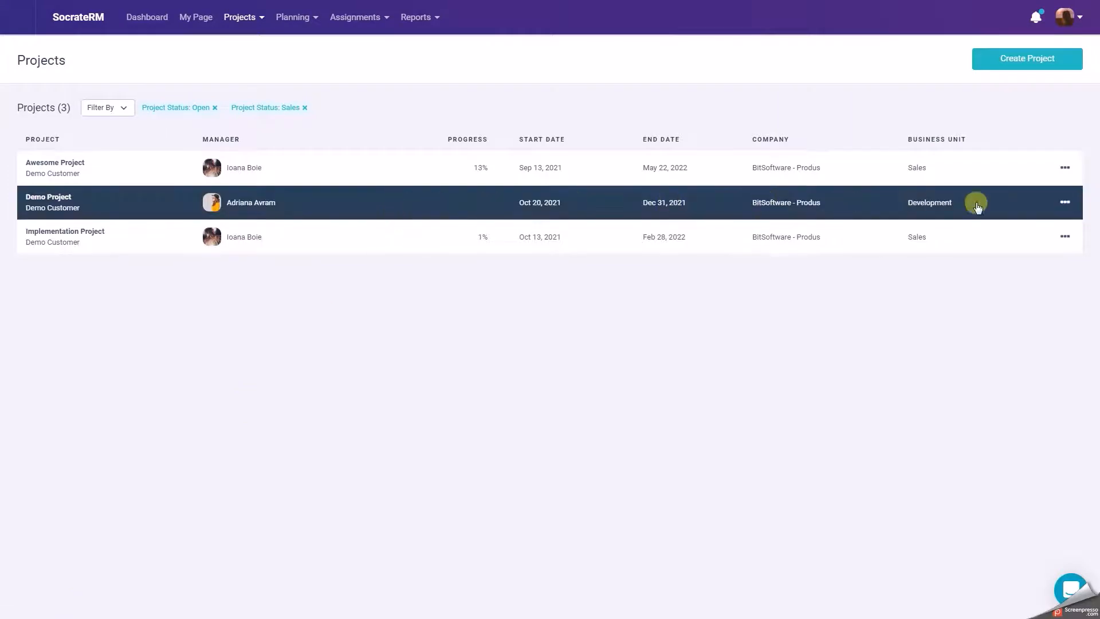
Open Demo Project from the project list and bring up its project settings for editing.
left_click(1065, 202)
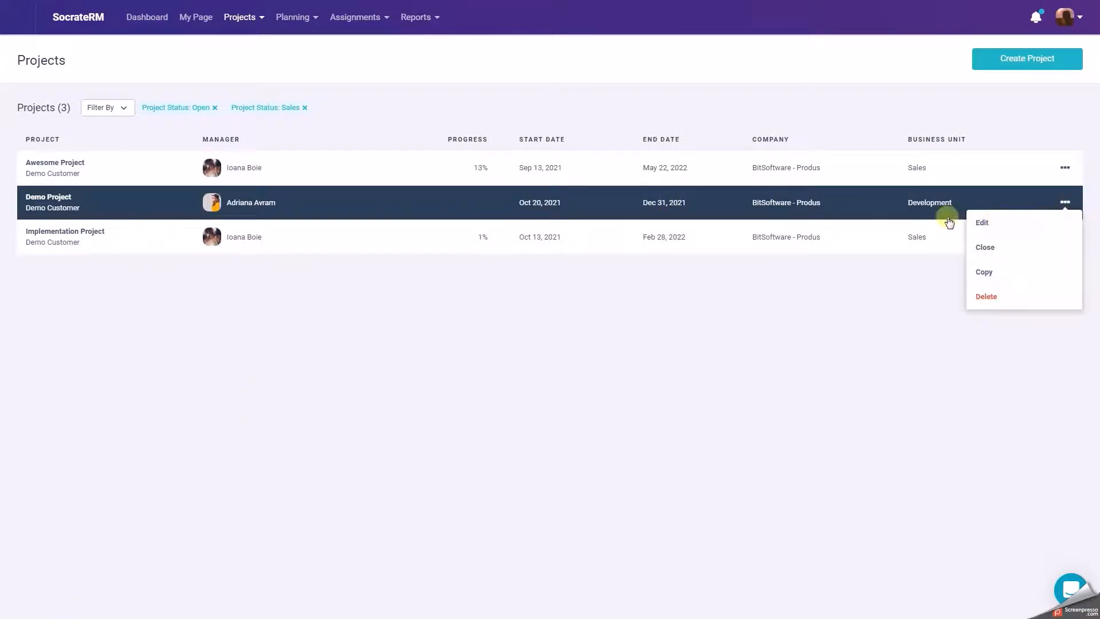
left_click(866, 203)
left_click(5, 19)
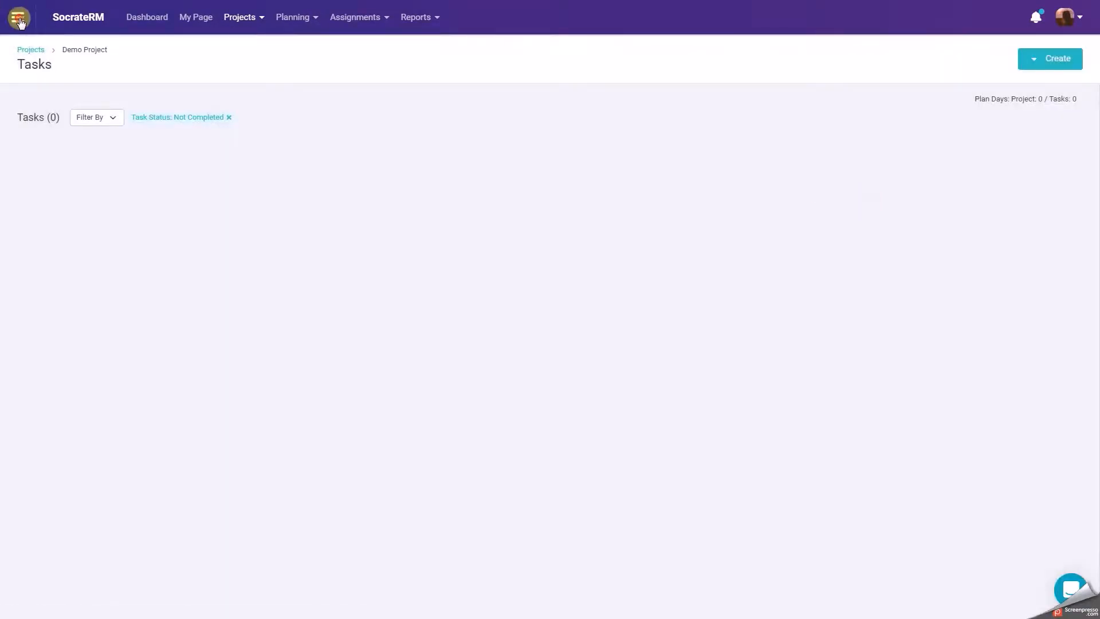
left_click(63, 604)
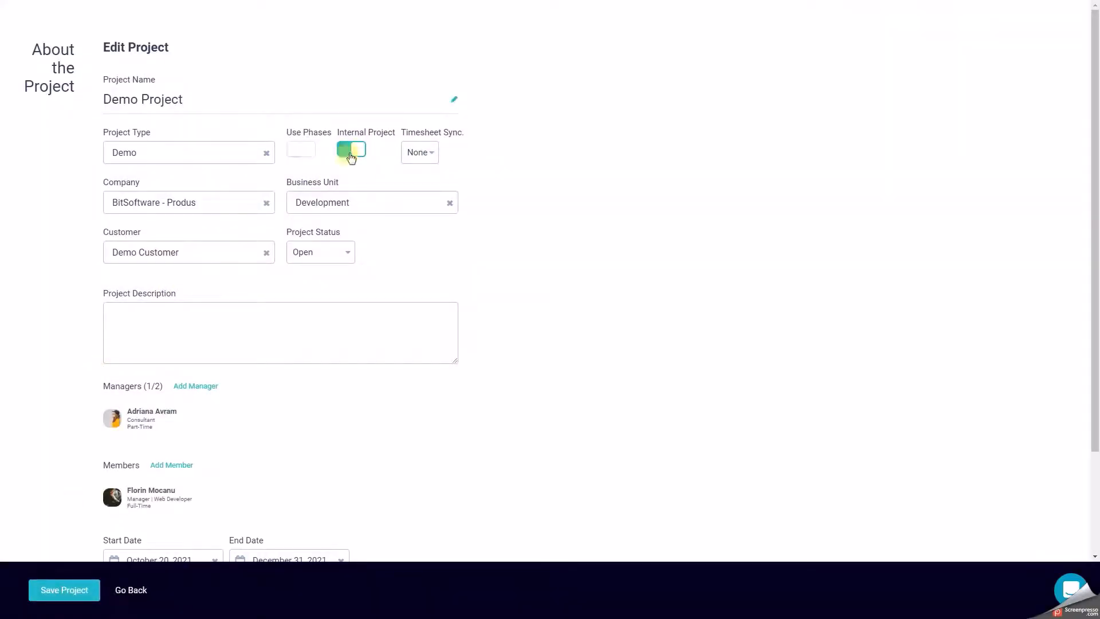
Turn off the Internal Project setting and activate project financials with EUR as the currency.
left_click(350, 154)
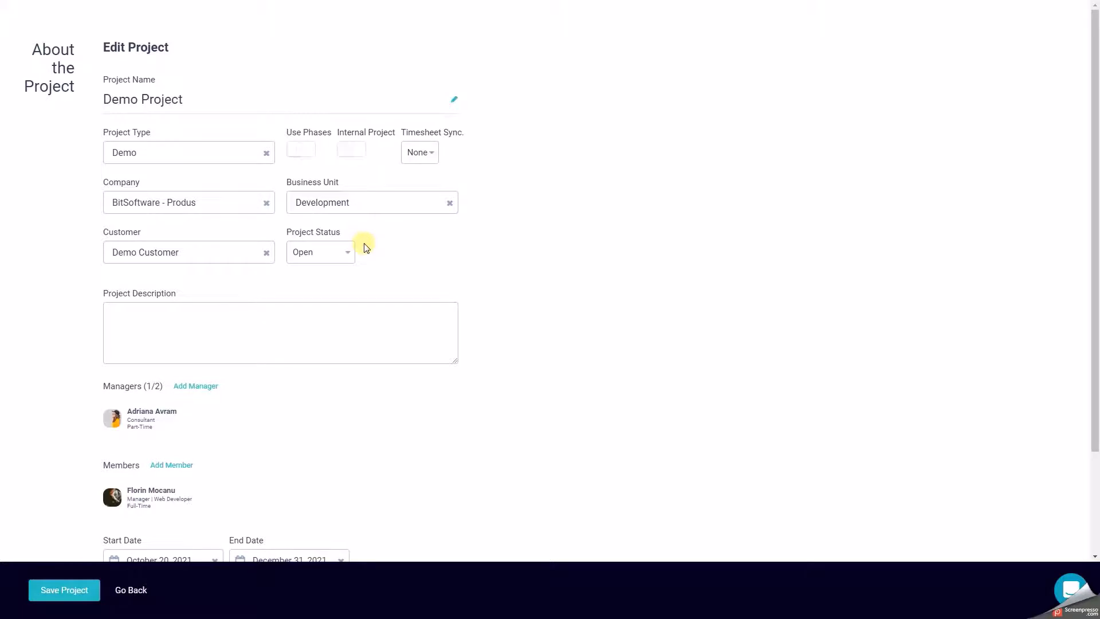
scroll(367, 247, "down", 2)
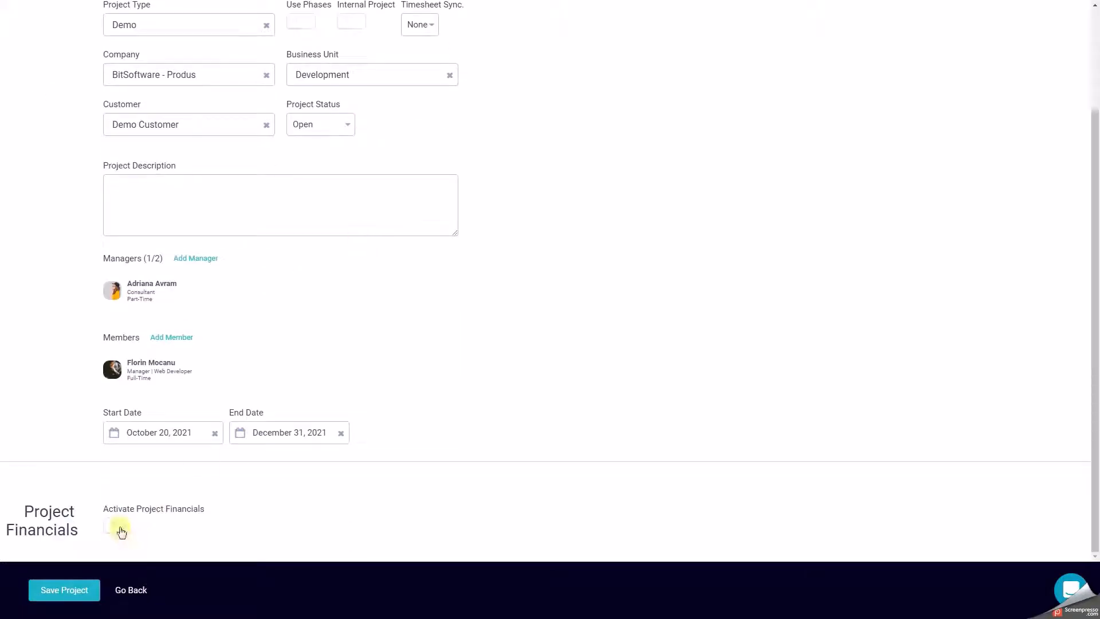
left_click(118, 527)
scroll(121, 530, "down", 4)
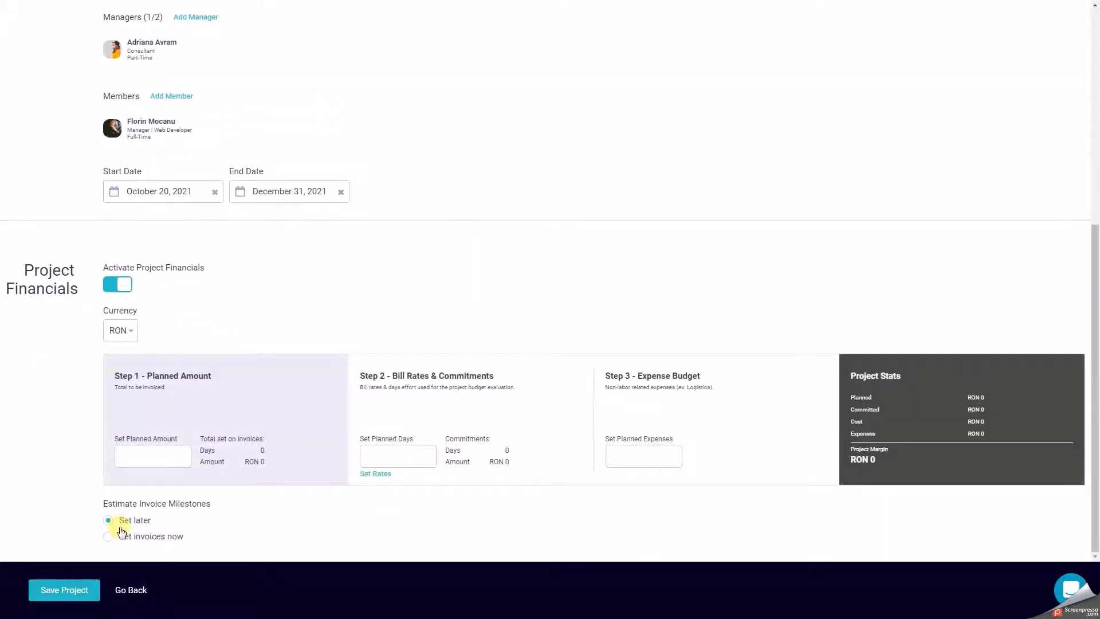
left_click(134, 333)
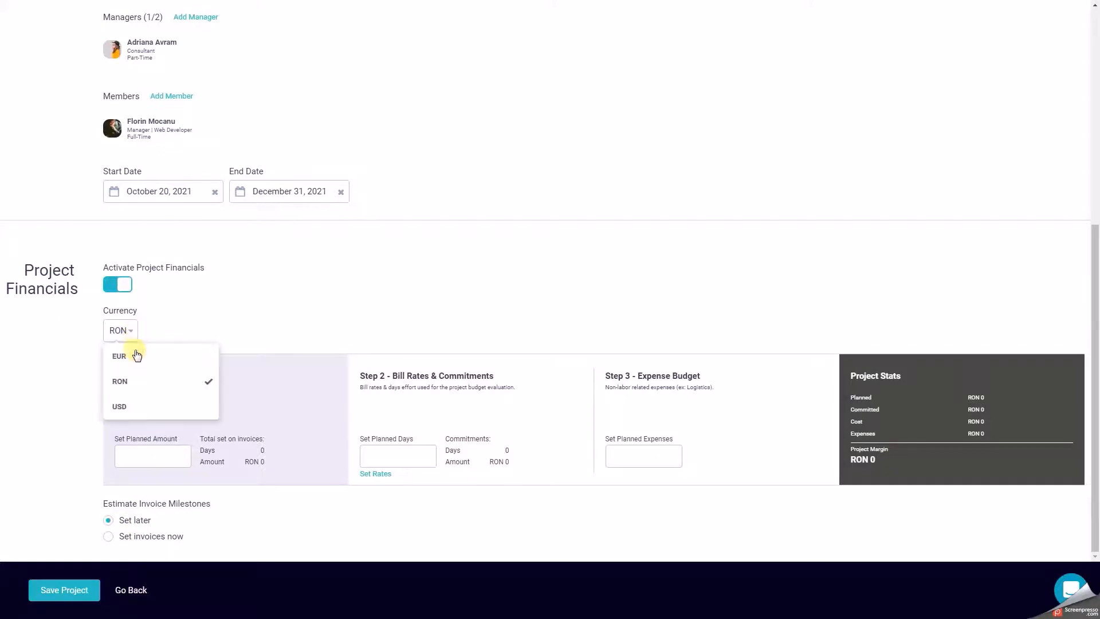
left_click(136, 355)
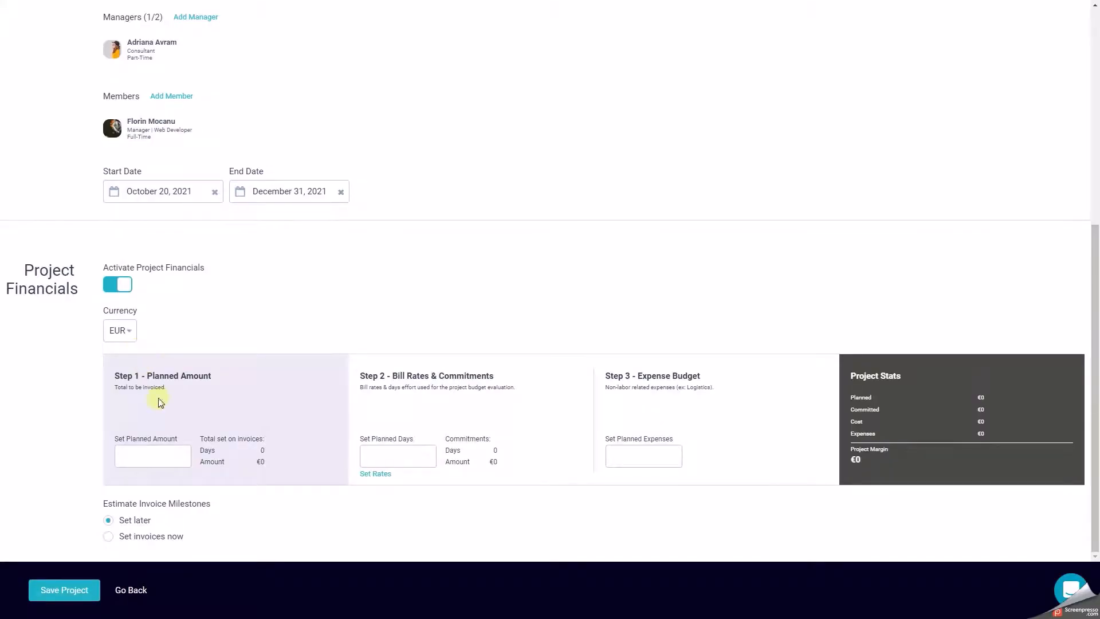
Set the planned amount to 10000 and the planned days to 100.
left_click(176, 456)
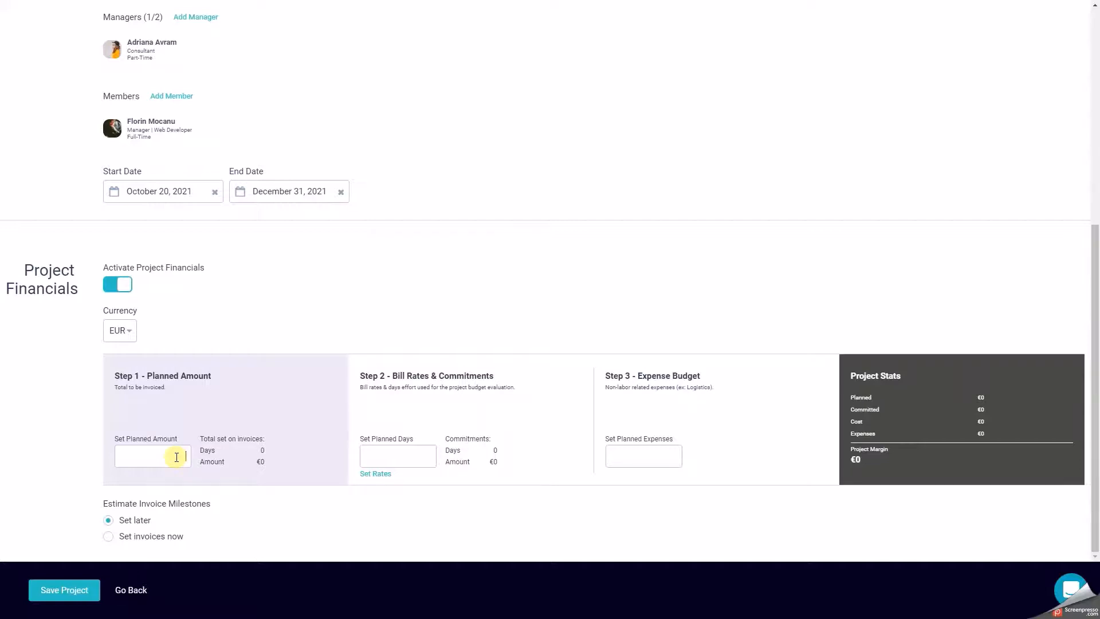
type("10000")
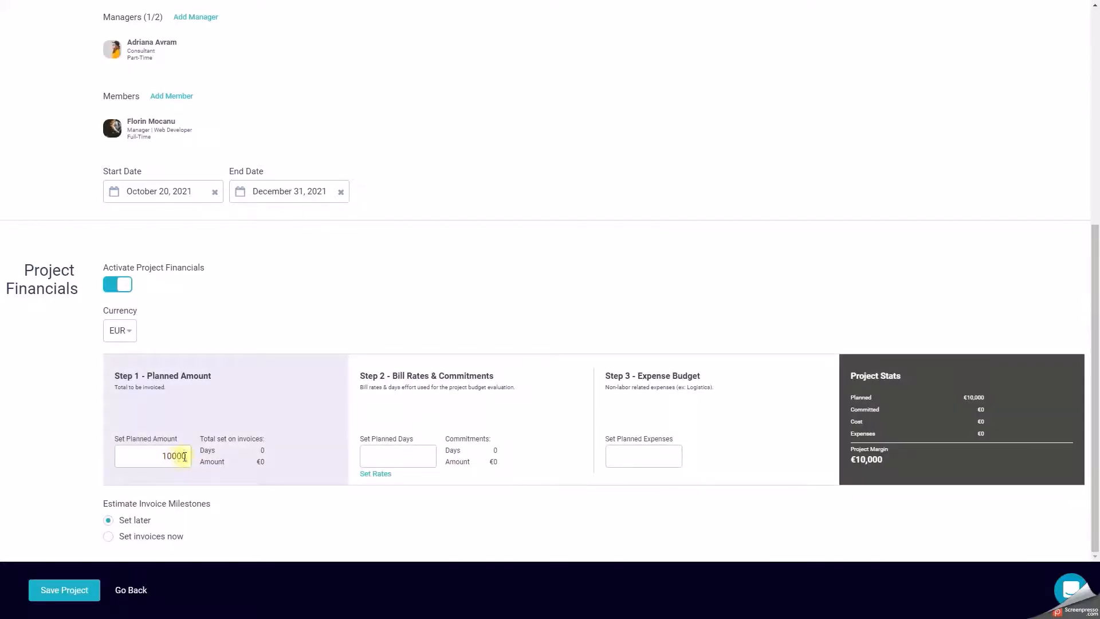
left_click(307, 453)
left_click(392, 453)
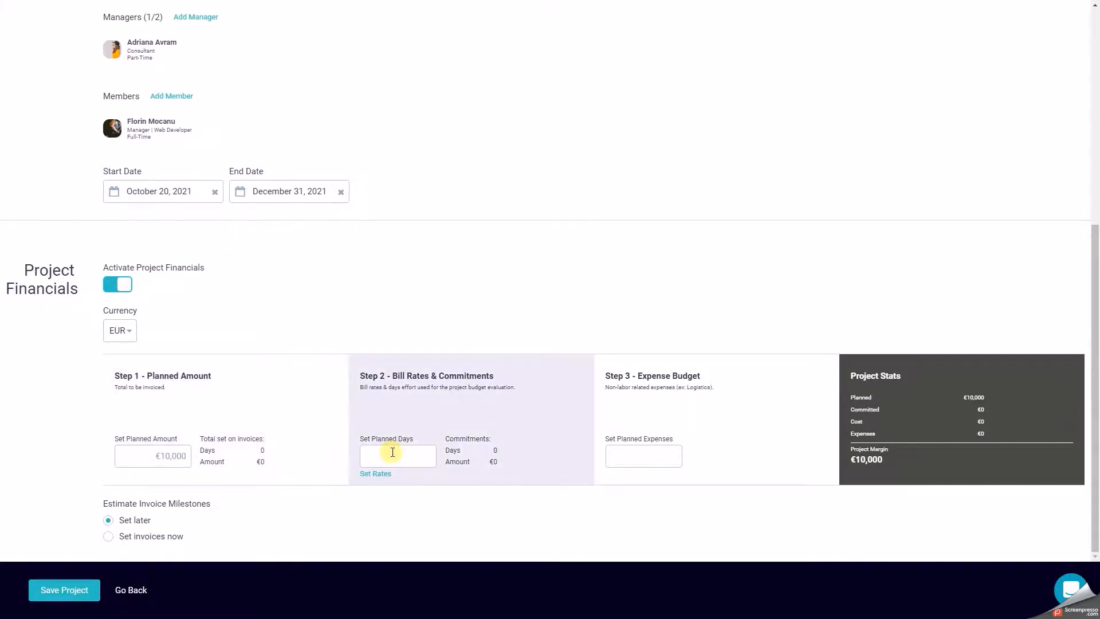
type("100")
Add Development and Testing bill rates from the Standard Rates card, with 50 days for Development and 30 for Testing.
left_click(390, 475)
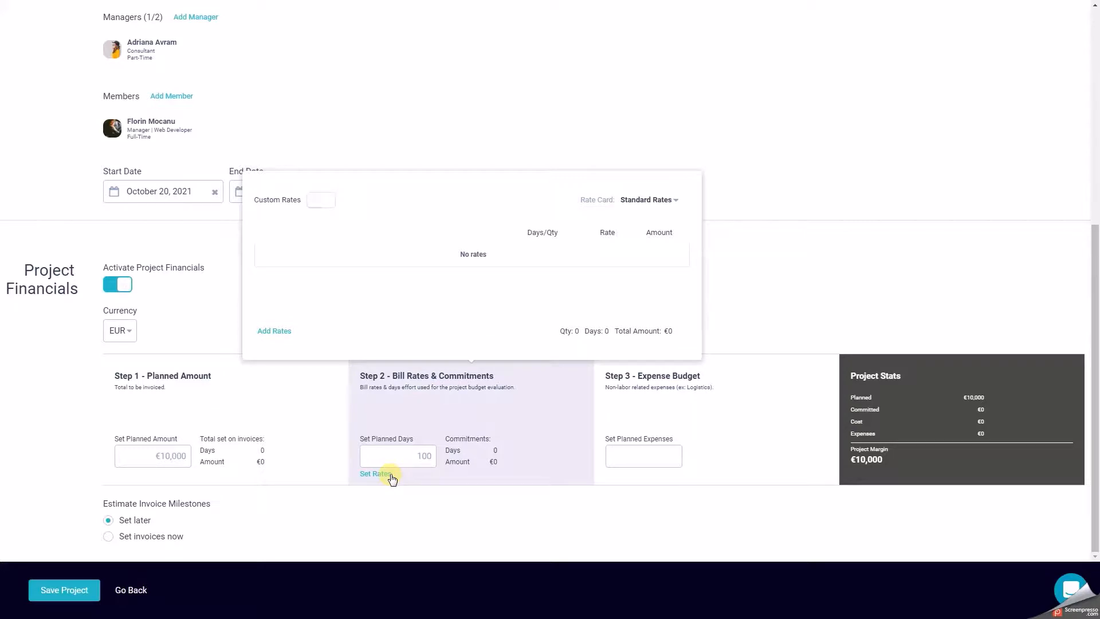
left_click(676, 200)
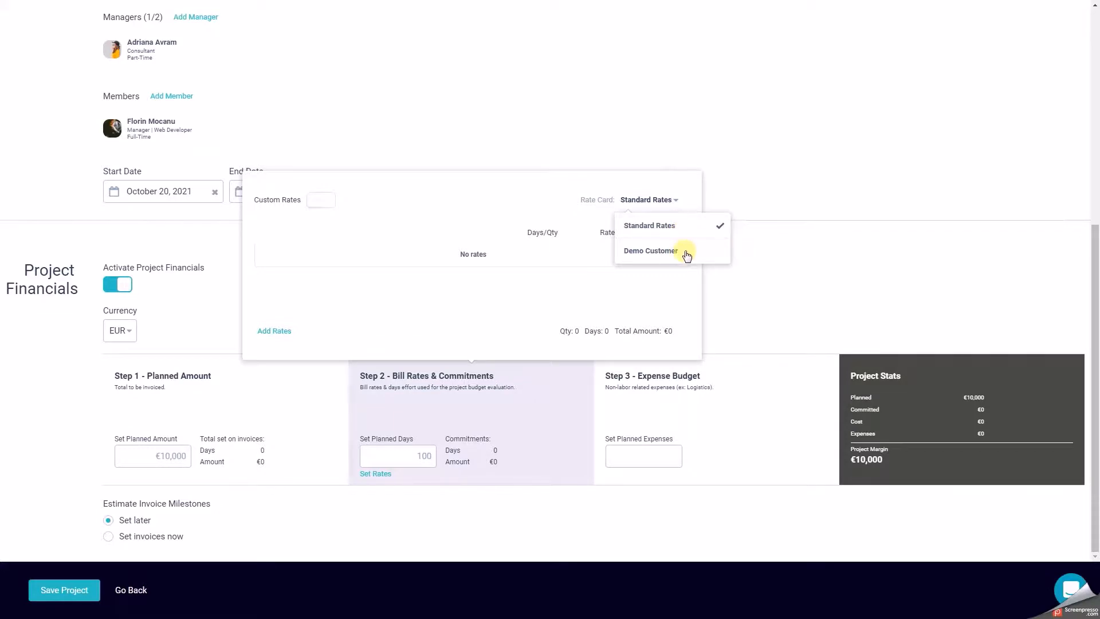
left_click(279, 331)
left_click(376, 333)
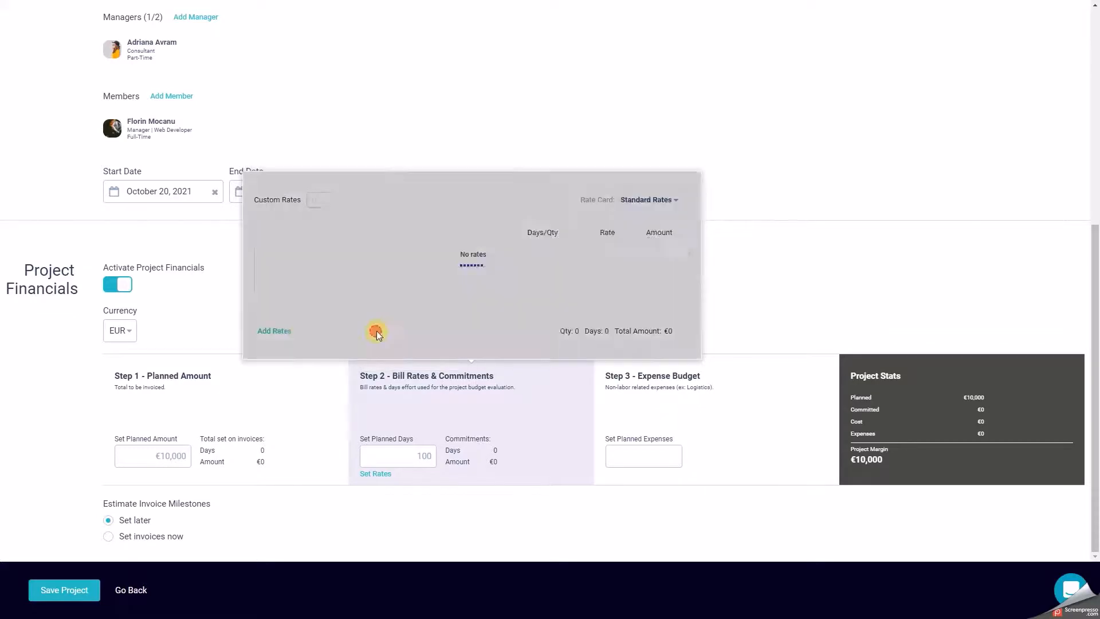
left_click(276, 333)
left_click(369, 355)
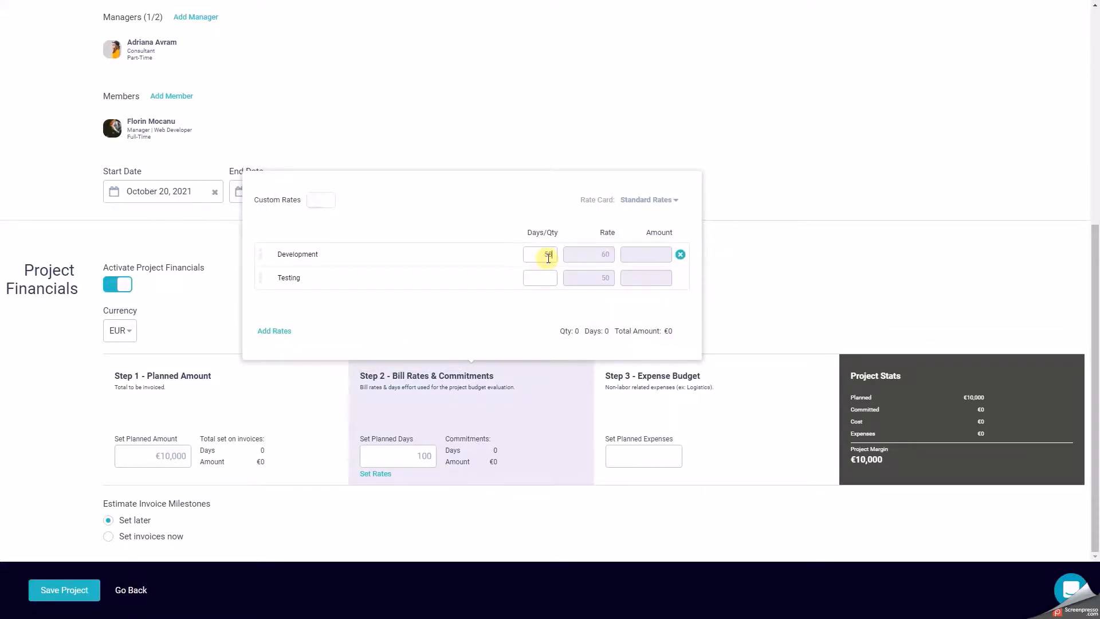
left_click(548, 278)
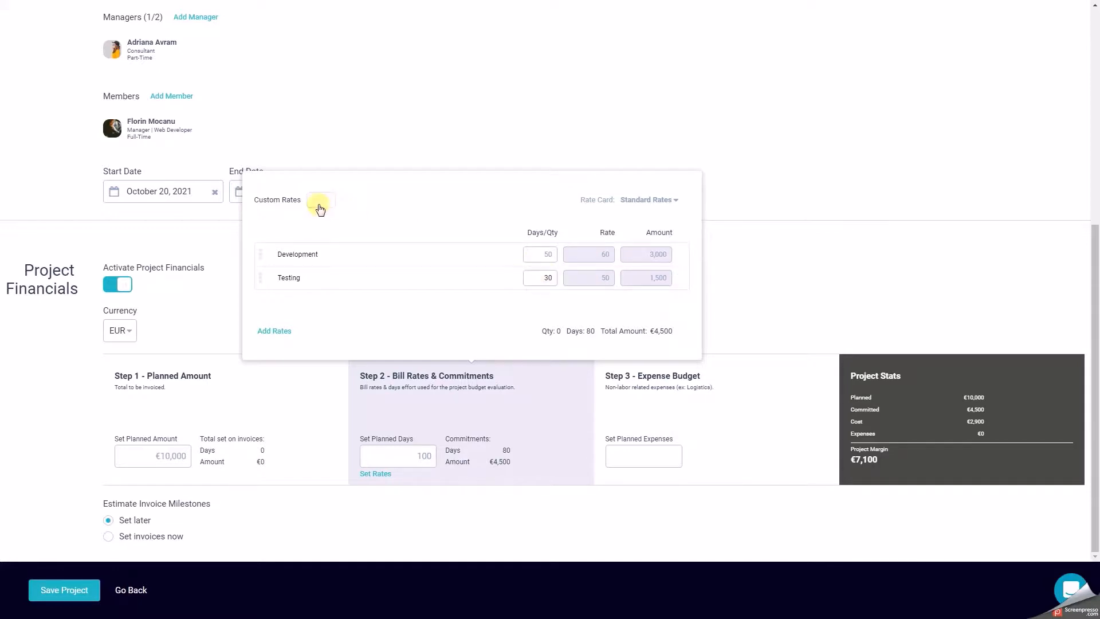
Enable custom rates for the project and add a second Development rate with 20 days.
left_click(320, 204)
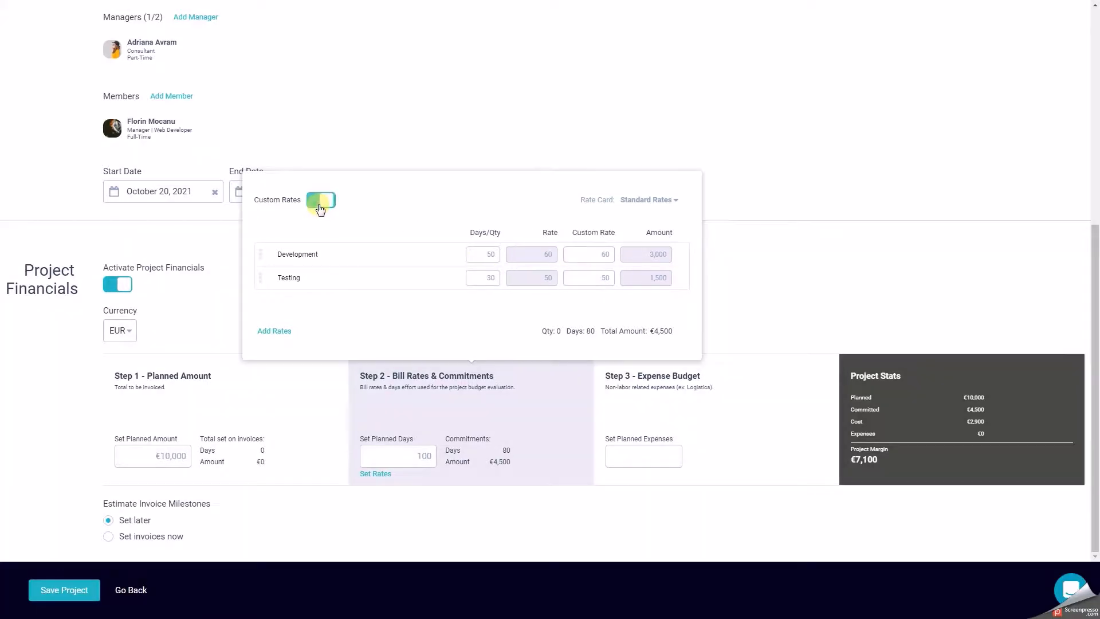
left_click(275, 331)
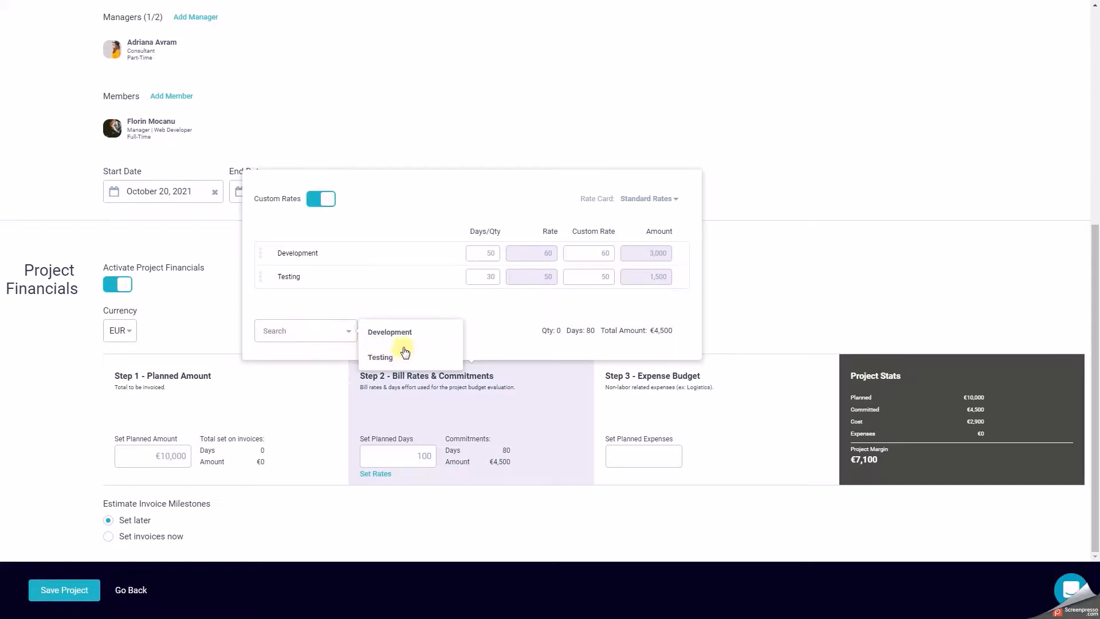
left_click(402, 334)
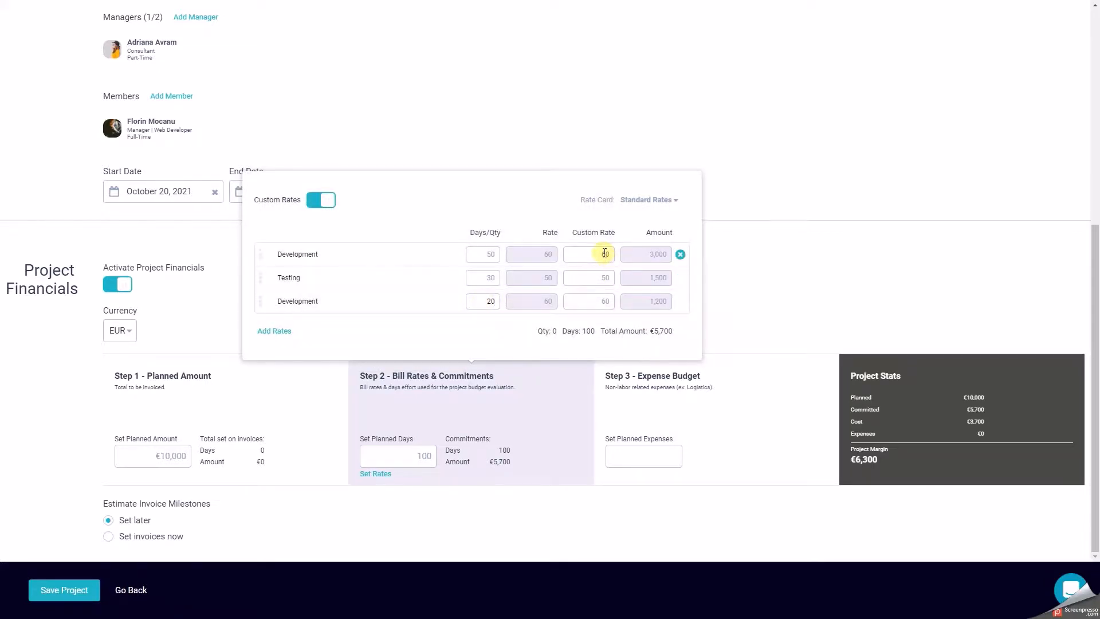
Set the custom rate to 100 for both Development entries and the Testing entry.
left_click(603, 253)
type("100")
left_click(609, 279)
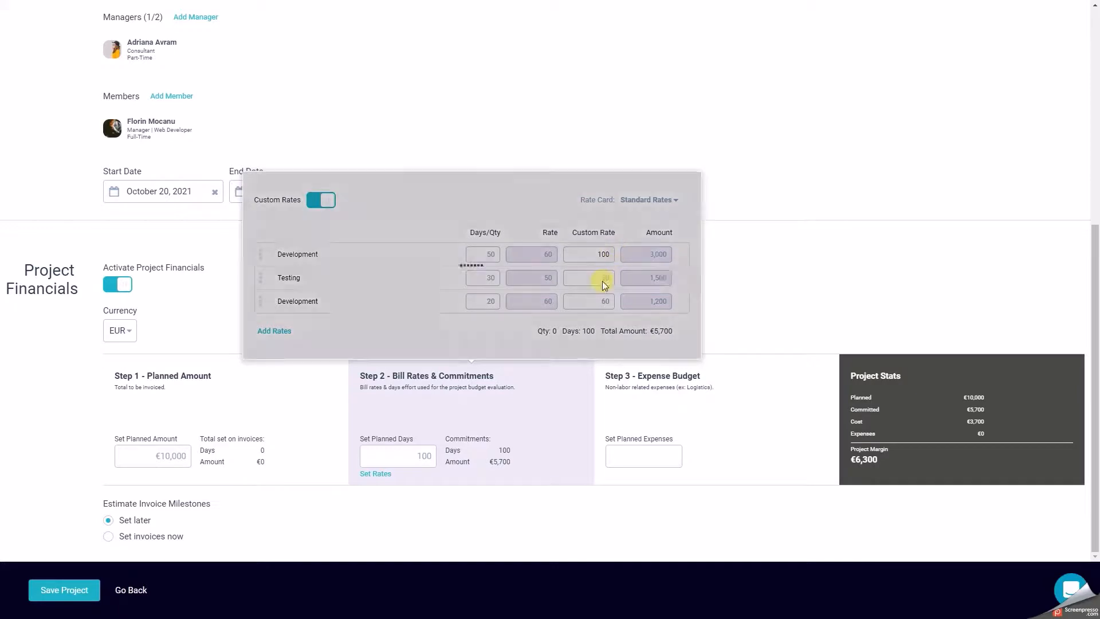
type("100")
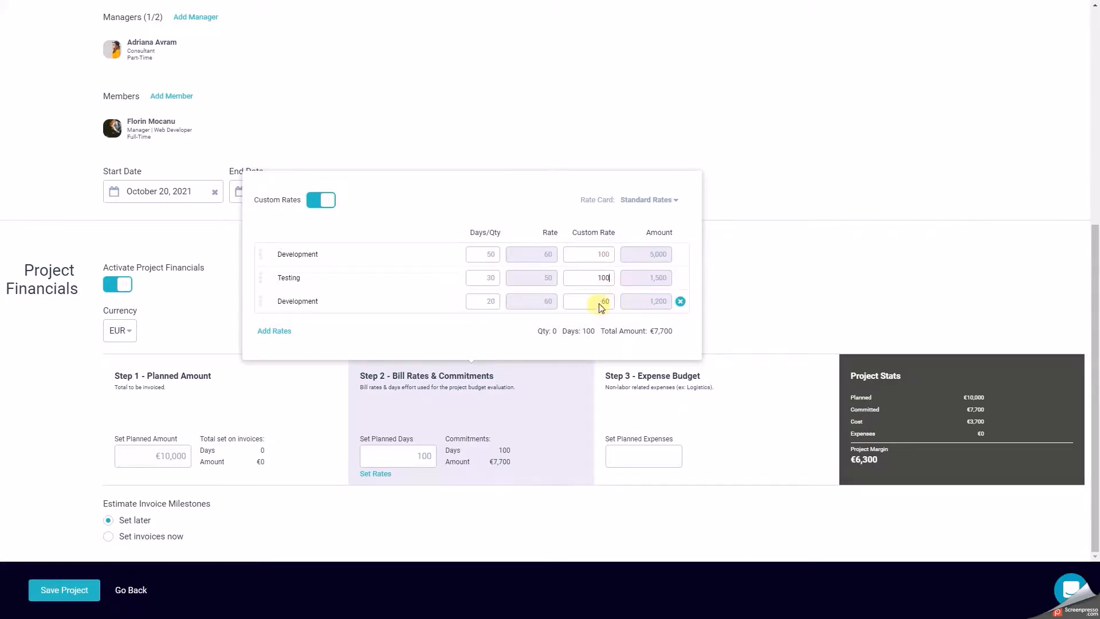
left_click(611, 302)
type("100")
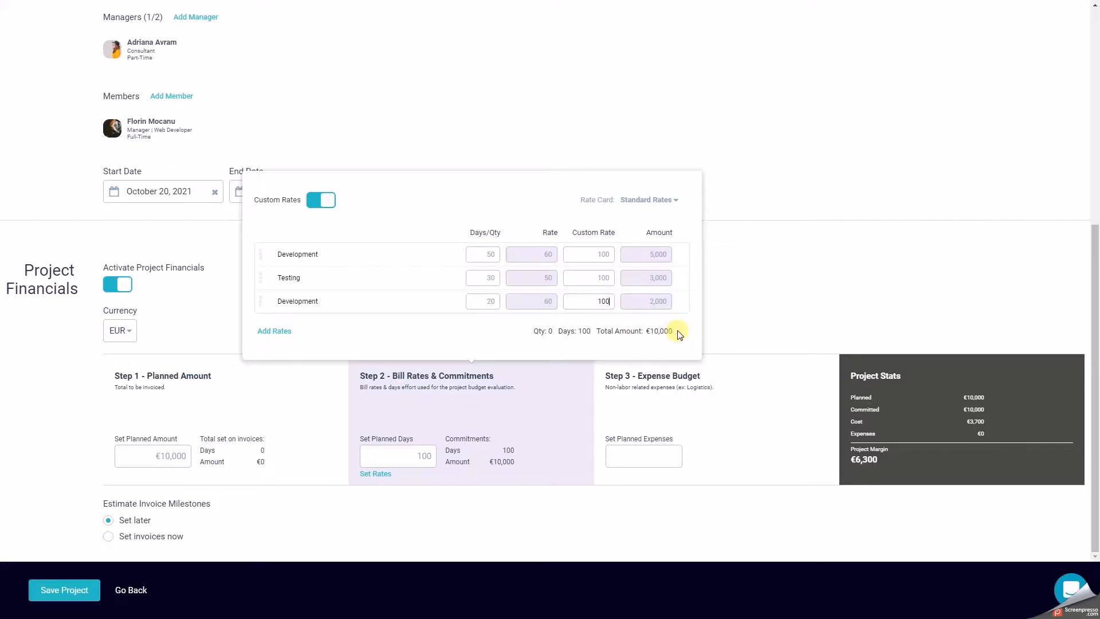
Set the planned expenses in the expense budget to 1000.
left_click(671, 456)
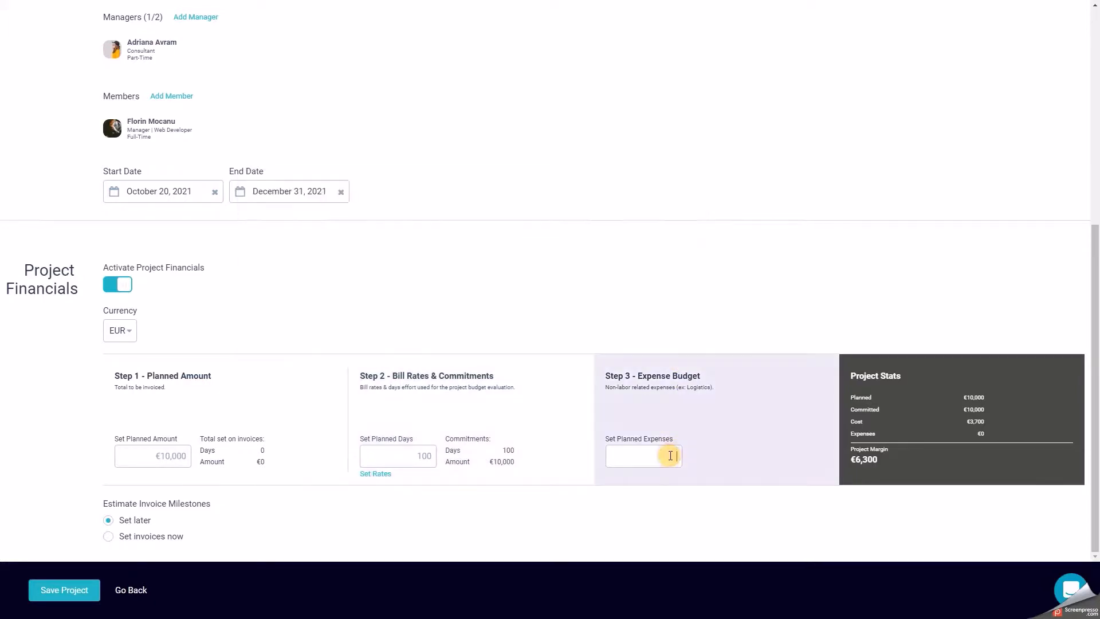
type("1000")
left_click(729, 445)
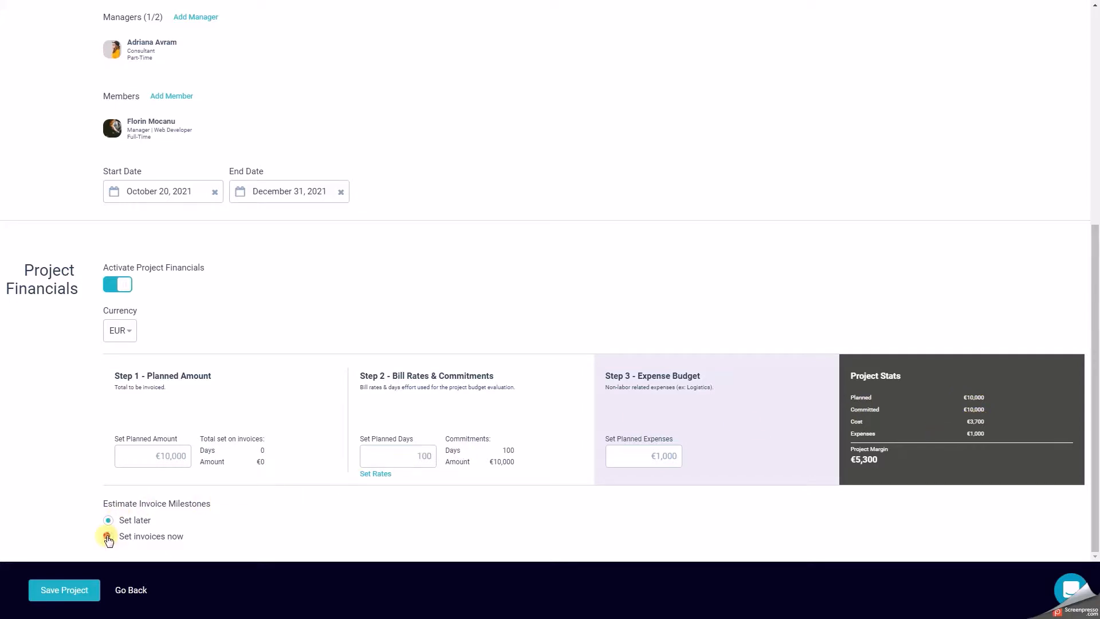
Choose to set invoice milestones now and add a first invoice for 50 days of Development.
left_click(108, 535)
scroll(135, 524, "down", 1)
left_click(124, 531)
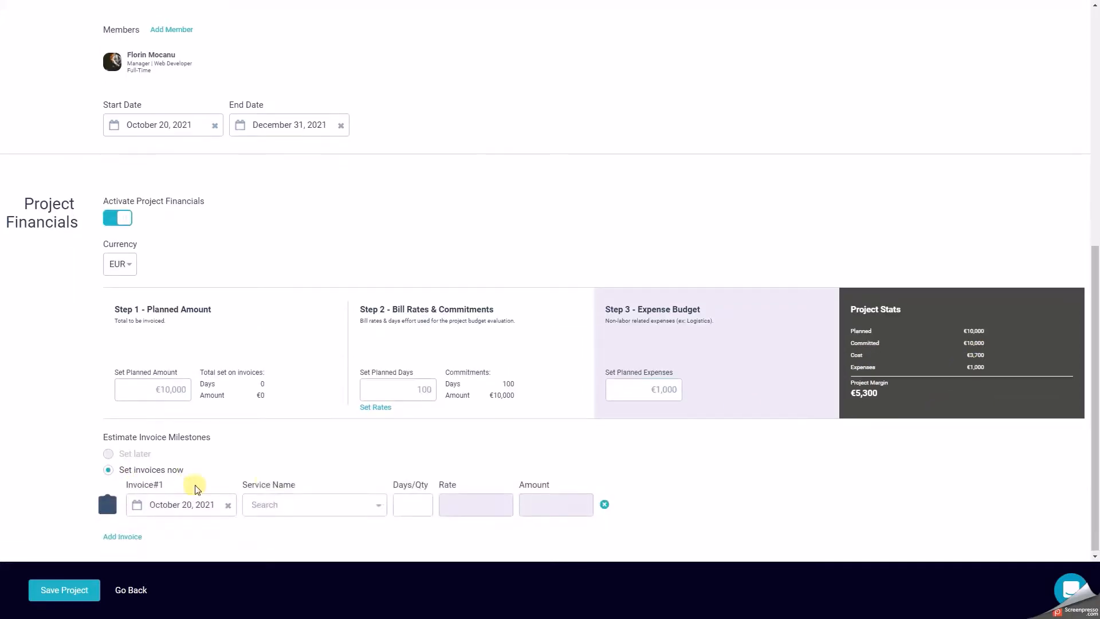
left_click(278, 502)
left_click(270, 525)
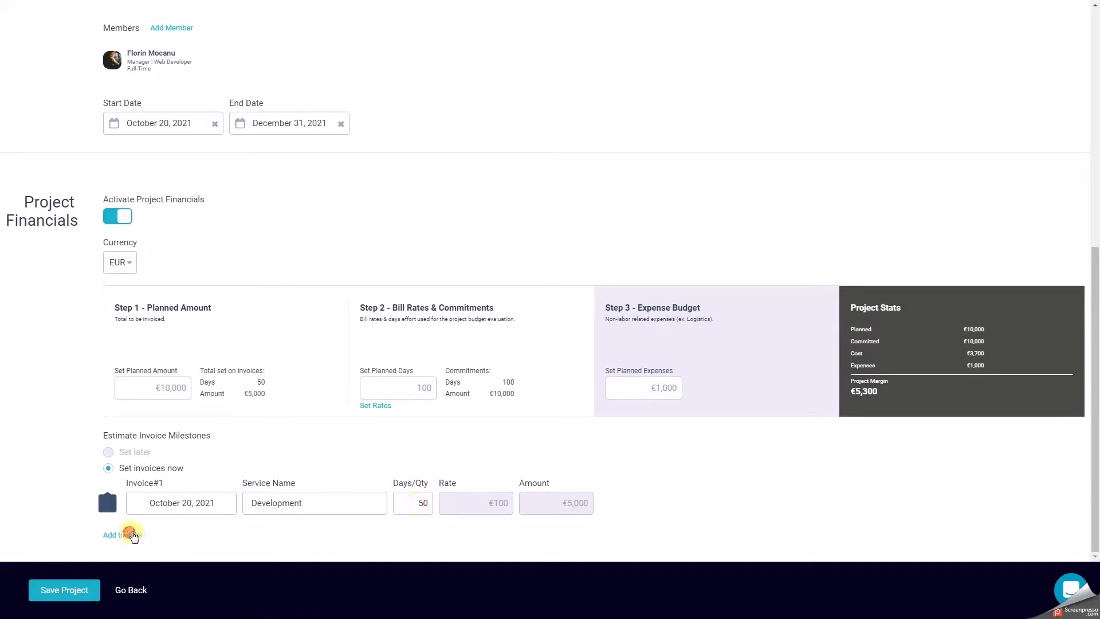
Add a second invoice for the other Development service with 20 days.
left_click(126, 535)
scroll(289, 499, "down", 1)
left_click(287, 497)
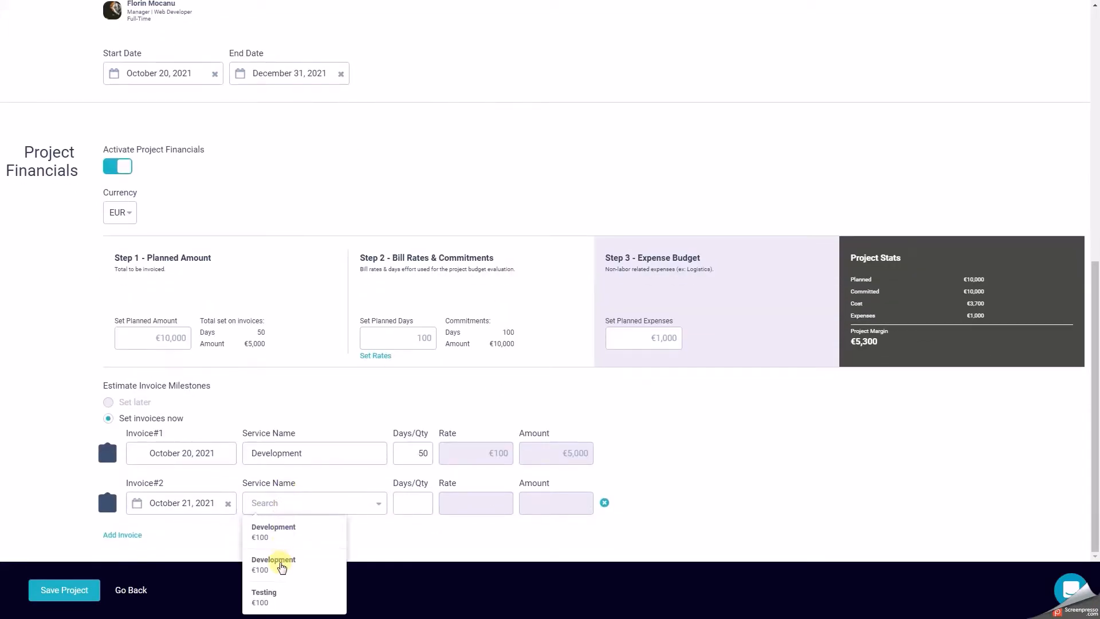
left_click(281, 566)
left_click(419, 503)
type("2")
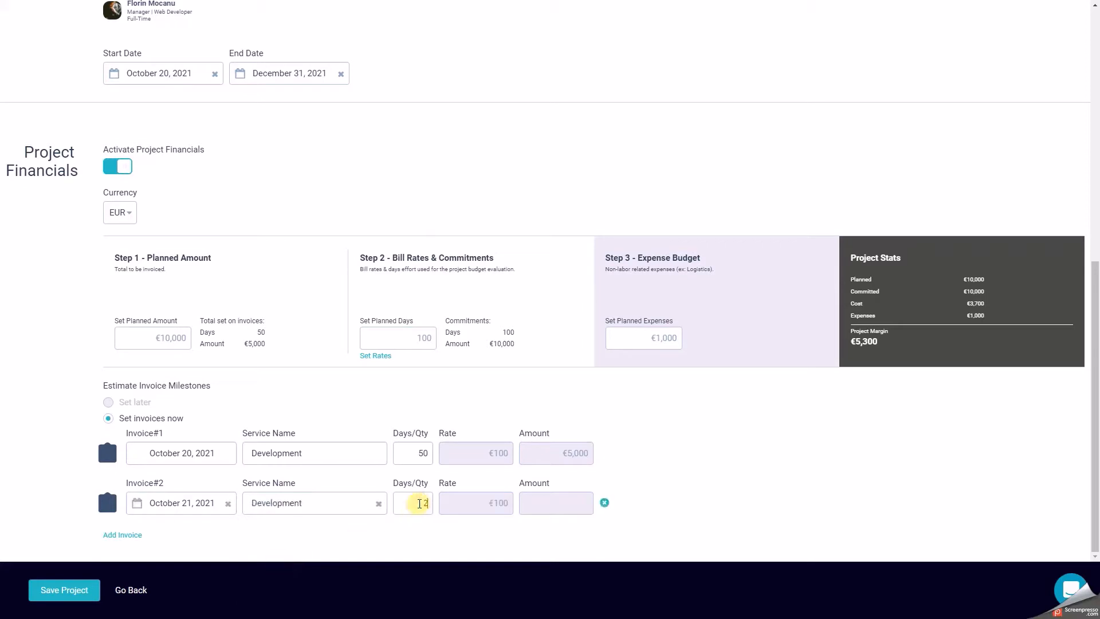
type("0")
Add a third invoice for 30 days of Testing and review the project's bill rates.
left_click(137, 534)
scroll(141, 528, "down", 1)
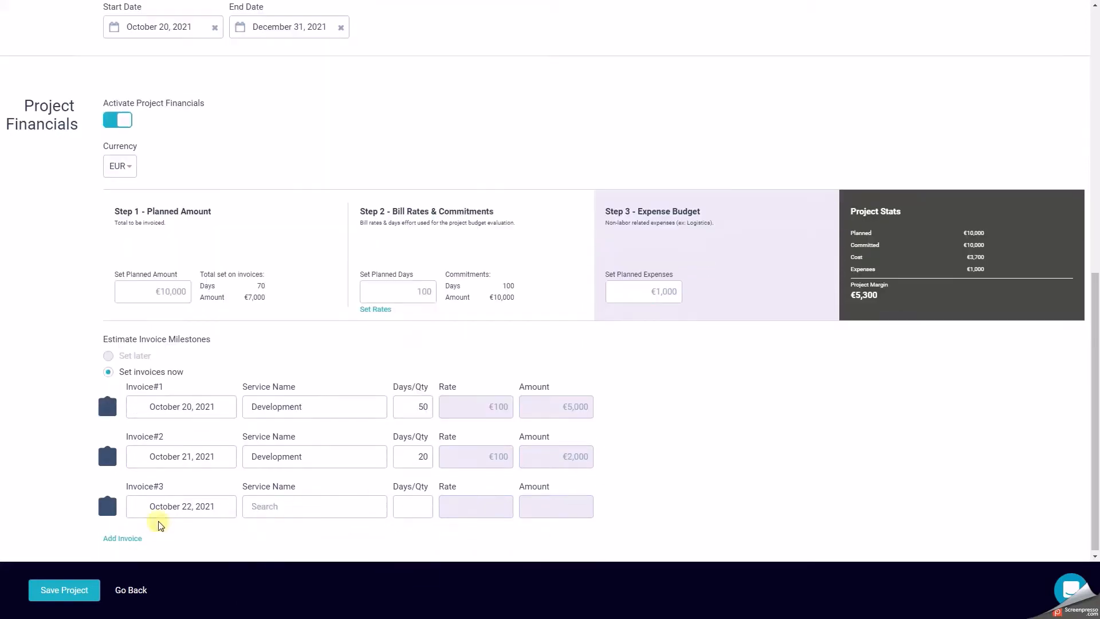
left_click(266, 504)
left_click(265, 595)
left_click(413, 502)
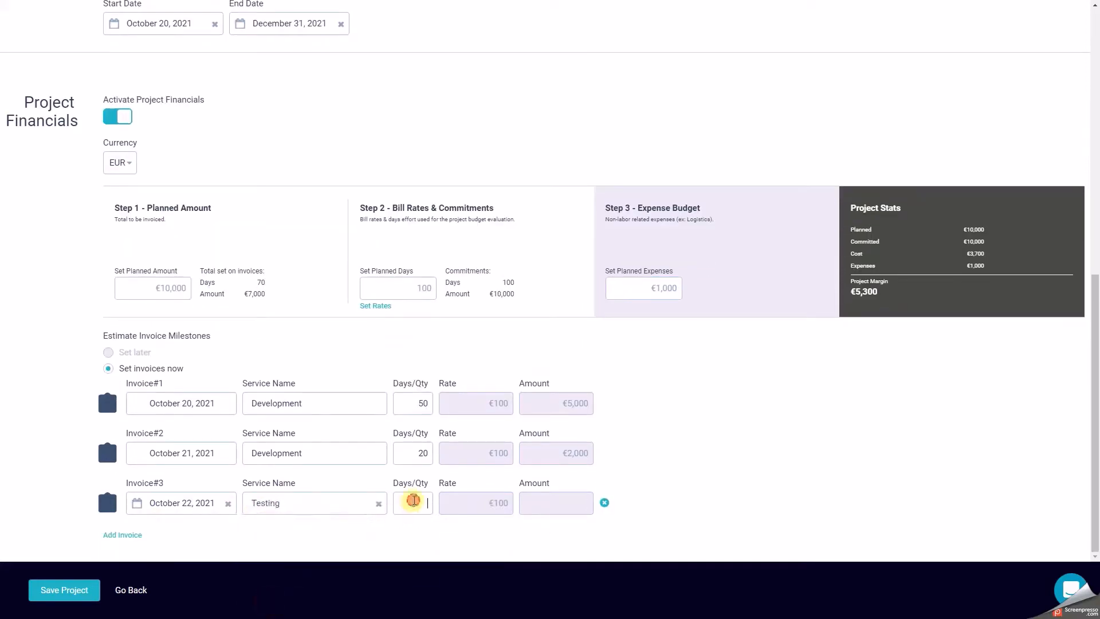
type("30")
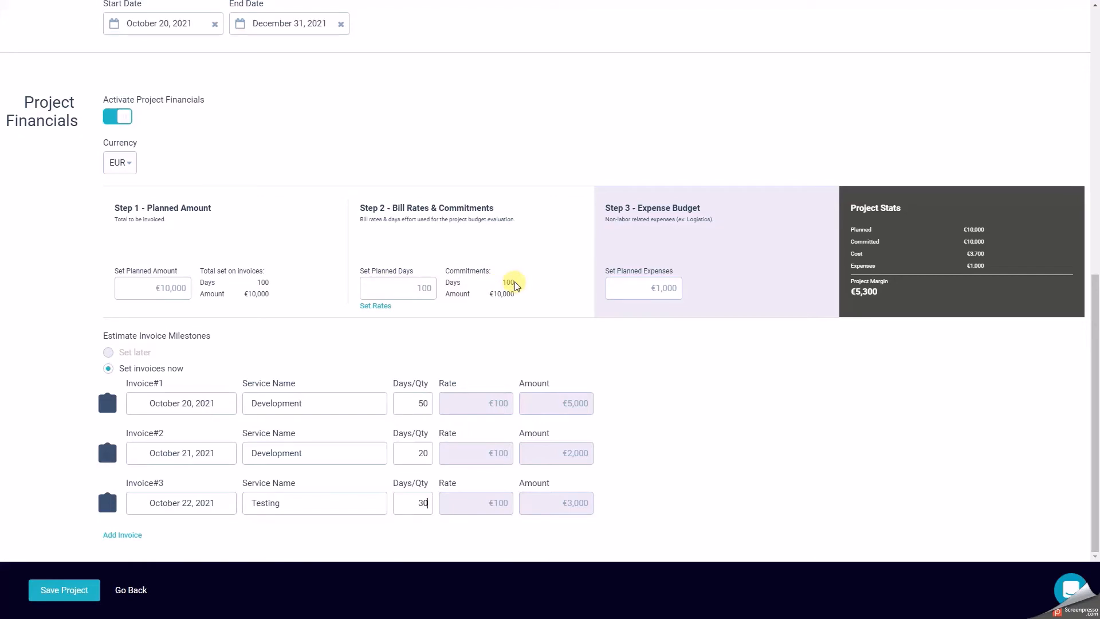
left_click(375, 306)
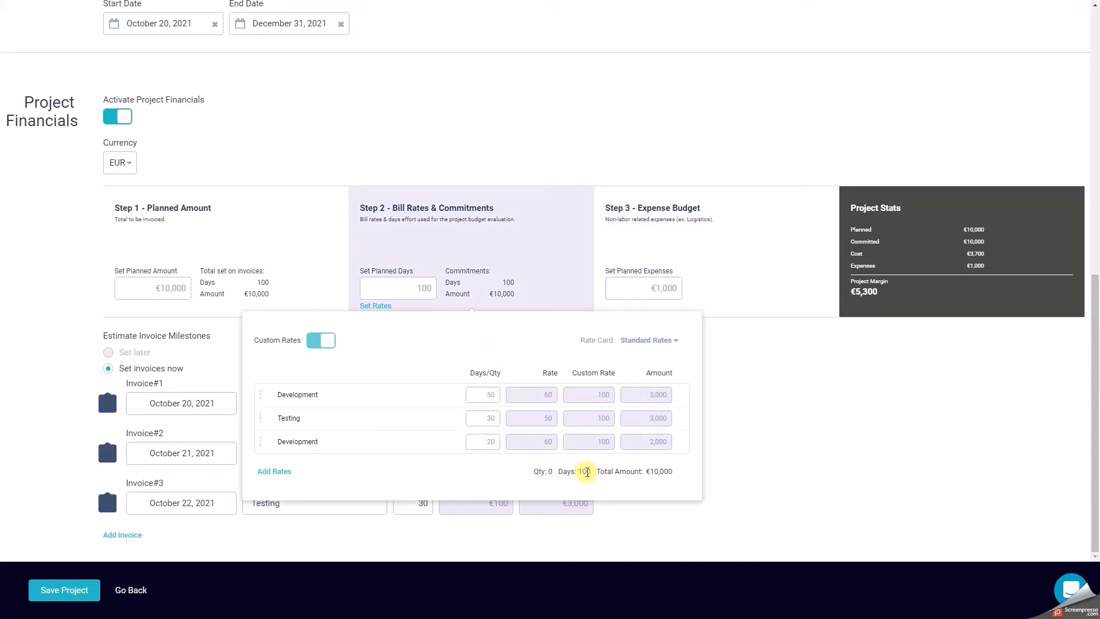
left_click(732, 445)
Mark Invoice#1 as Processed, not Invoiced, with document number bit4569 and document date October 20, 2021, and save it.
left_click(107, 402)
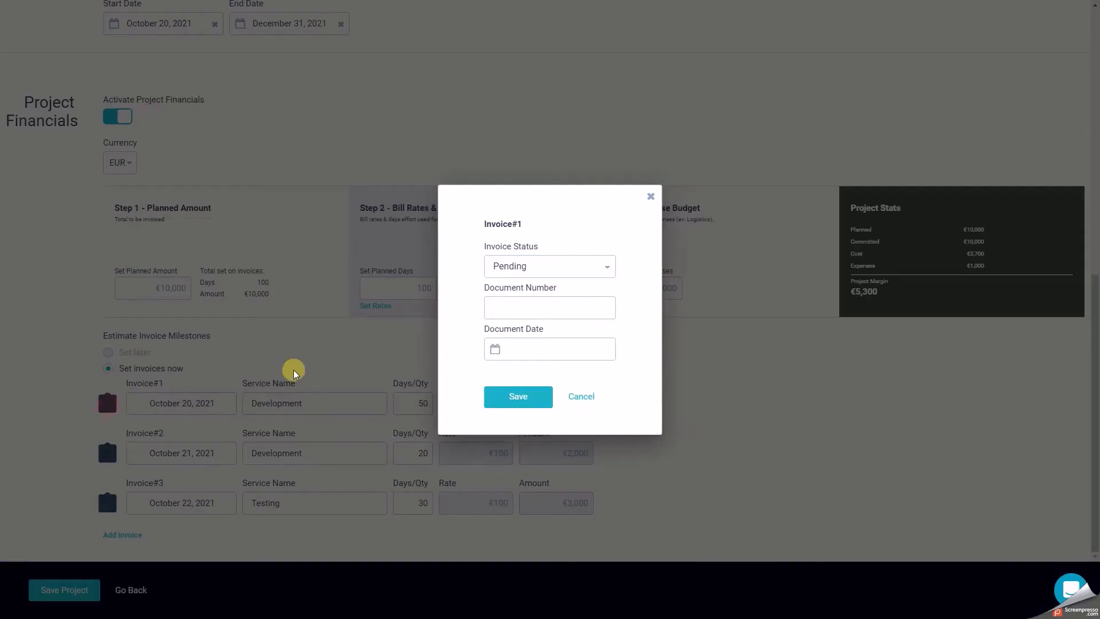
left_click(509, 265)
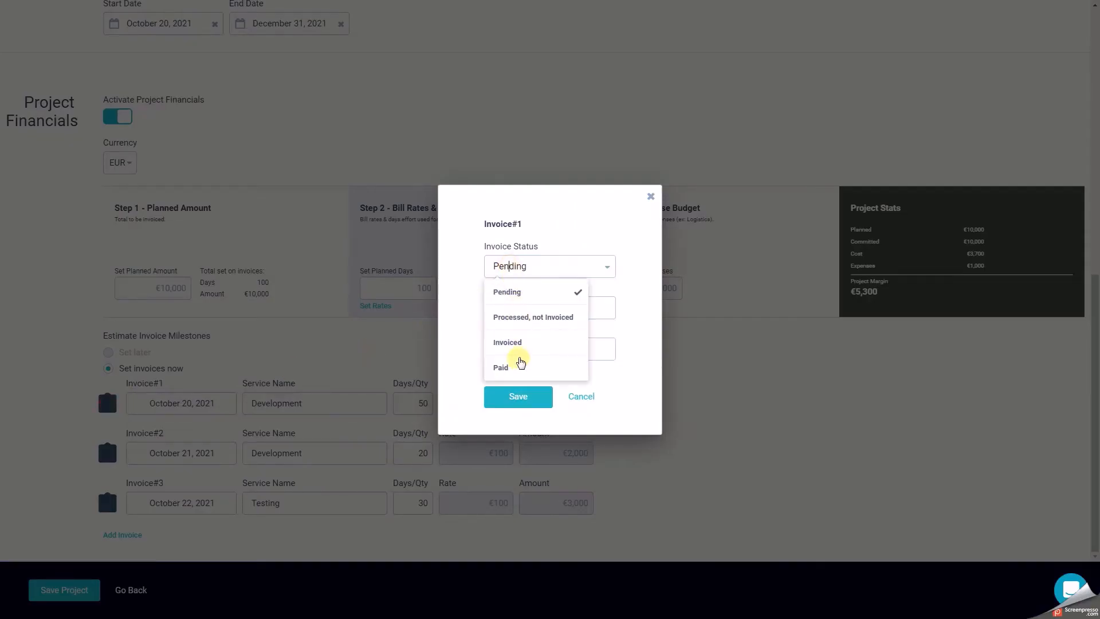
left_click(521, 317)
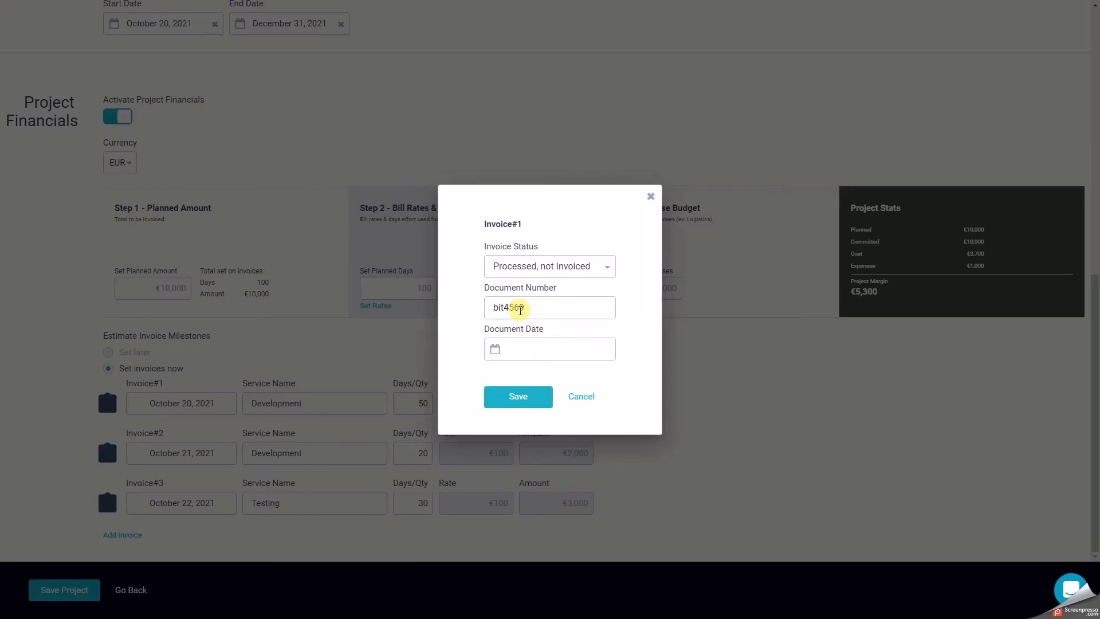
left_click(524, 348)
left_click(563, 494)
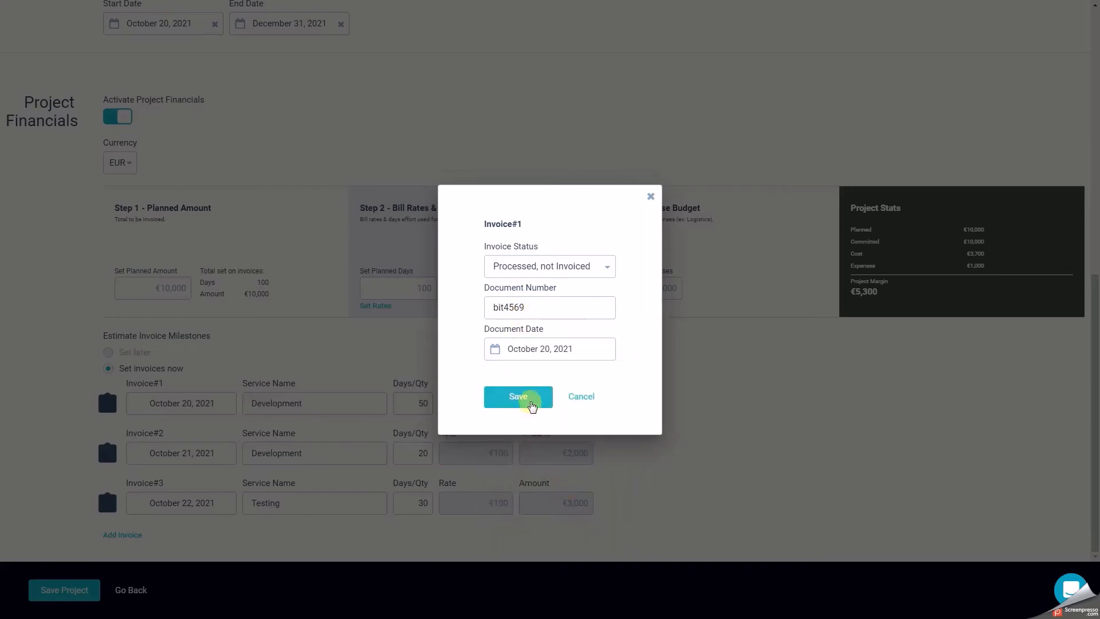
left_click(518, 397)
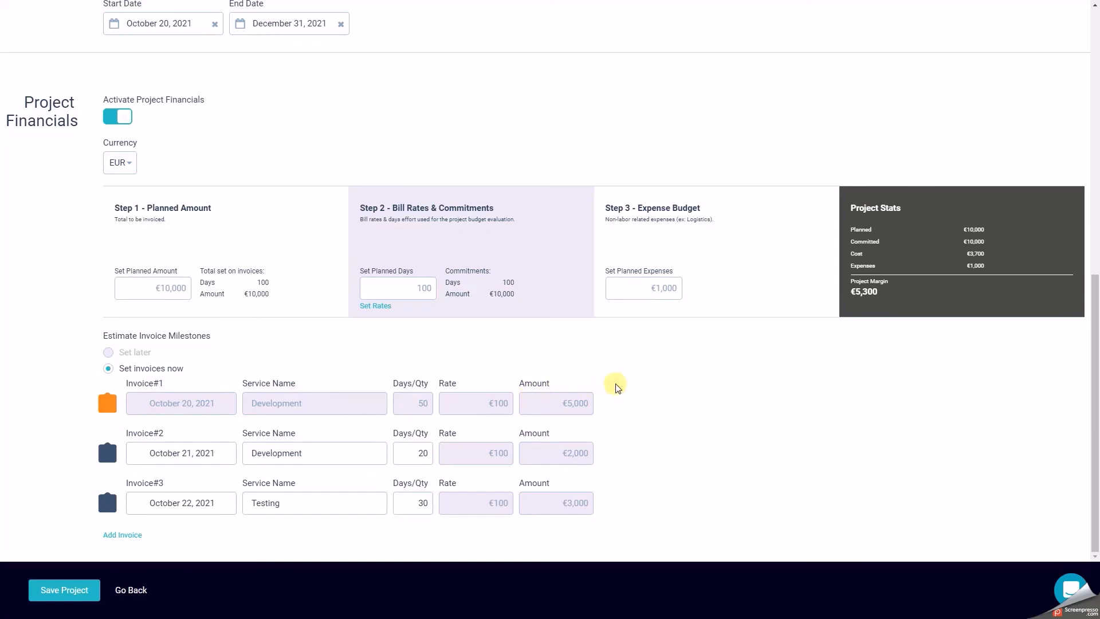